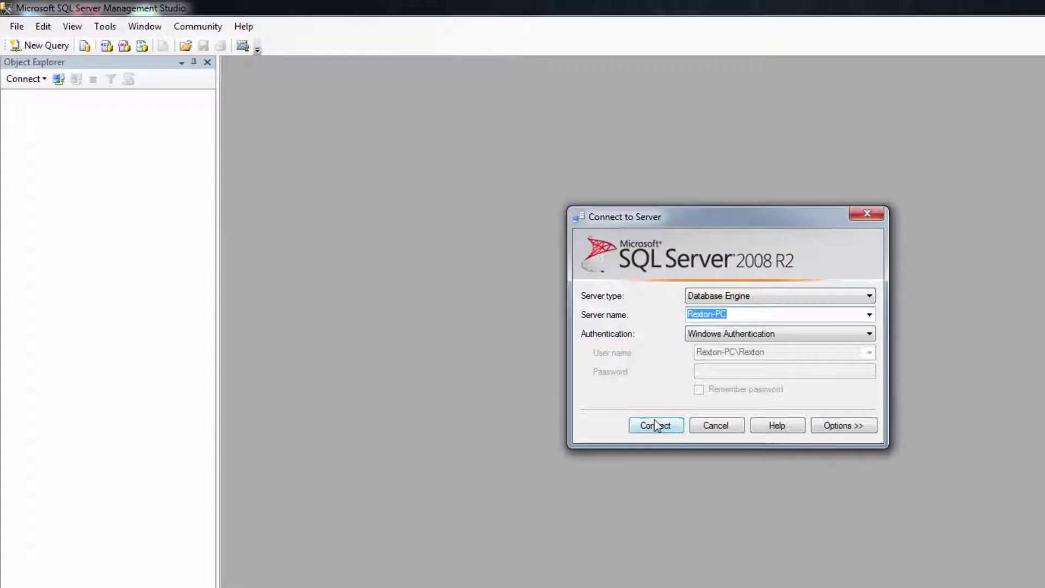
# Step: Connect to the Database Engine with Windows Authentication and start a new table in the DCBSD database
pyautogui.click(656, 425)
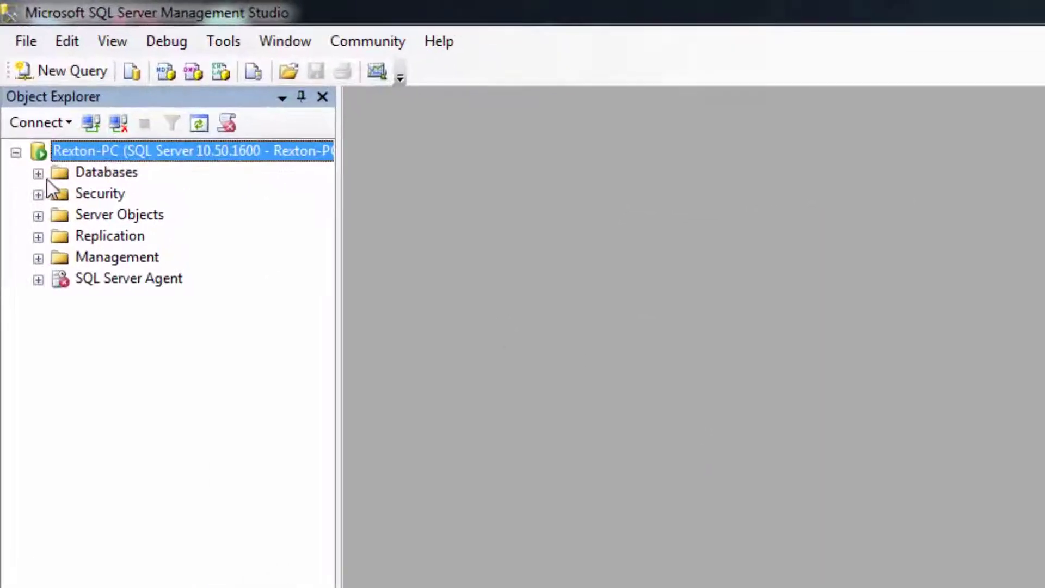
pyautogui.click(38, 173)
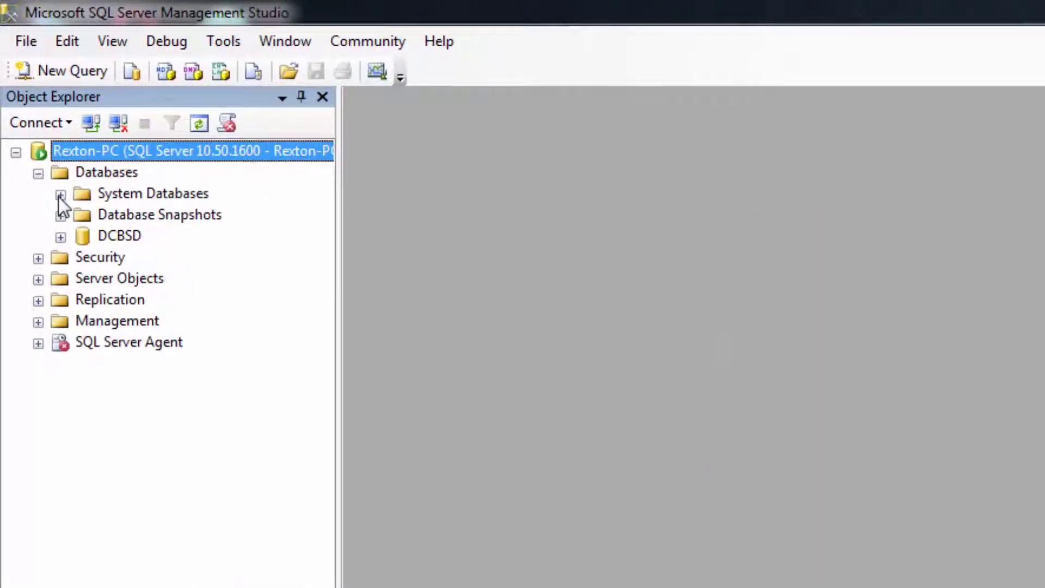
pyautogui.click(60, 237)
pyautogui.rightClick(148, 300)
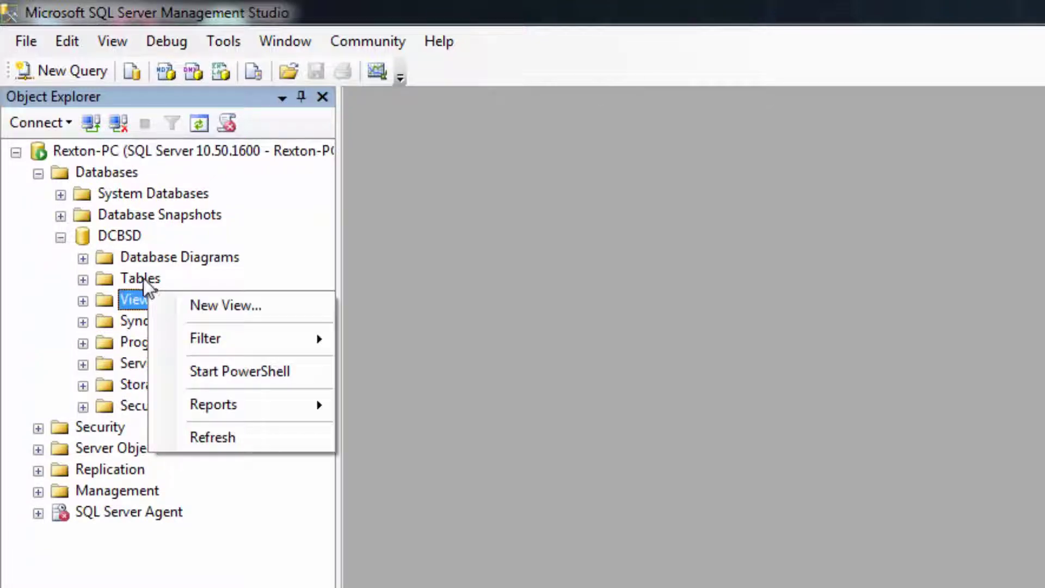
pyautogui.rightClick(143, 279)
pyautogui.click(185, 281)
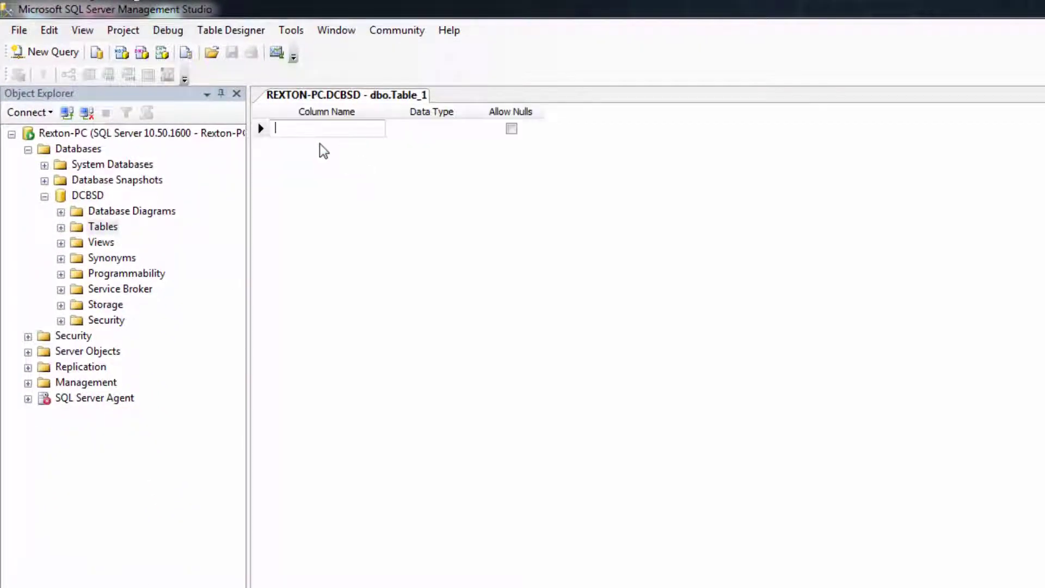
# Step: Add a StudentId column of type int that does not allow nulls to the new table
pyautogui.write('s')
pyautogui.press('capslock')
pyautogui.write('TUDE')
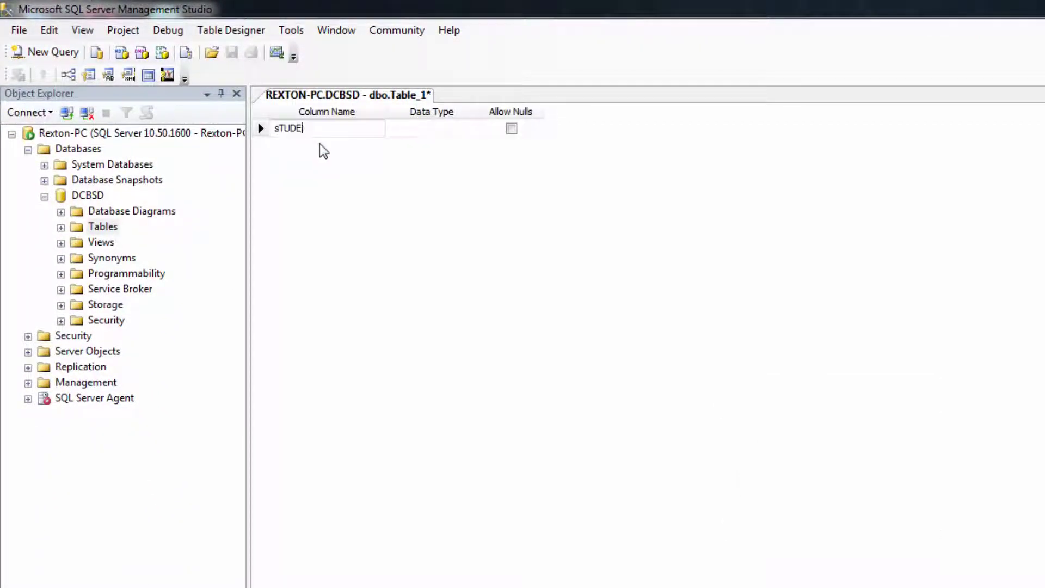
pyautogui.press('BackSpace')
pyautogui.press('BackSpace')
pyautogui.press('BackSpace')
pyautogui.press('BackSpace')
pyautogui.press('BackSpace')
pyautogui.write('S')
pyautogui.press('capslock')
pyautogui.write('tudent')
pyautogui.press('capslock')
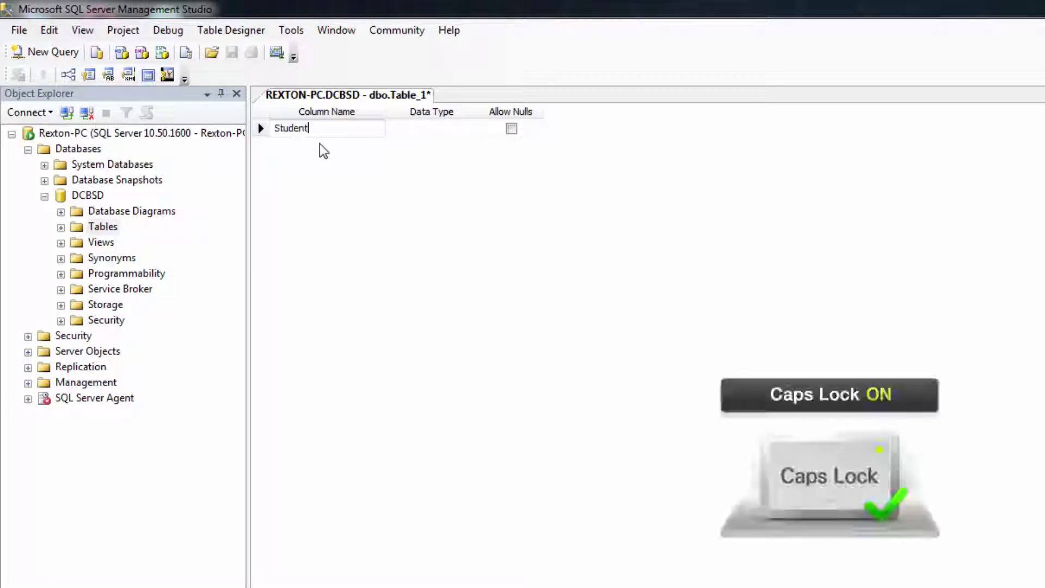
pyautogui.write('N')
pyautogui.press('capslock')
pyautogui.write('a')
pyautogui.press('BackSpace')
pyautogui.press('BackSpace')
pyautogui.press('capslock')
pyautogui.write('I')
pyautogui.press('capslock')
pyautogui.write('d')
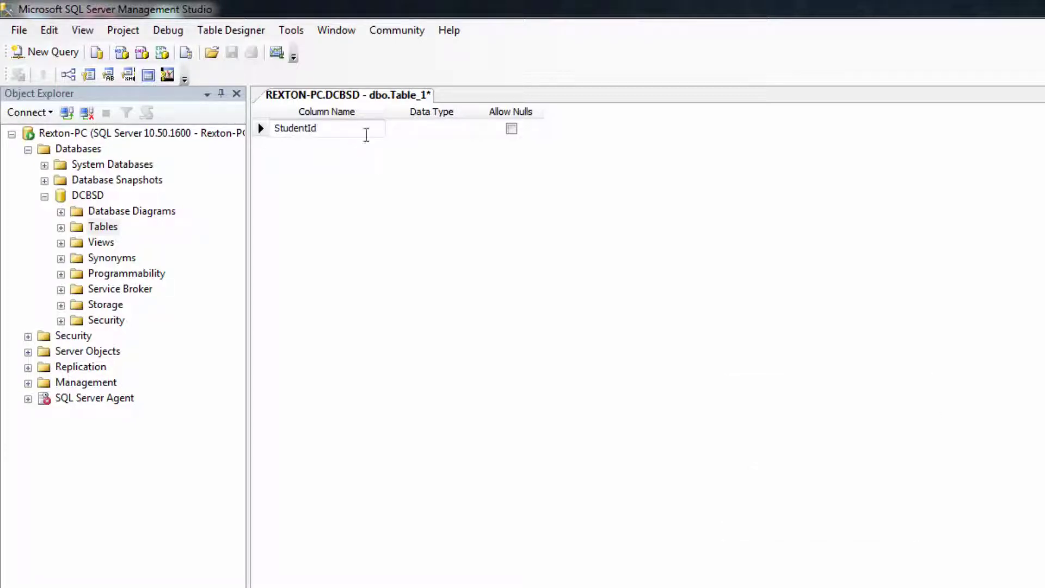
pyautogui.click(400, 124)
pyautogui.click(512, 129)
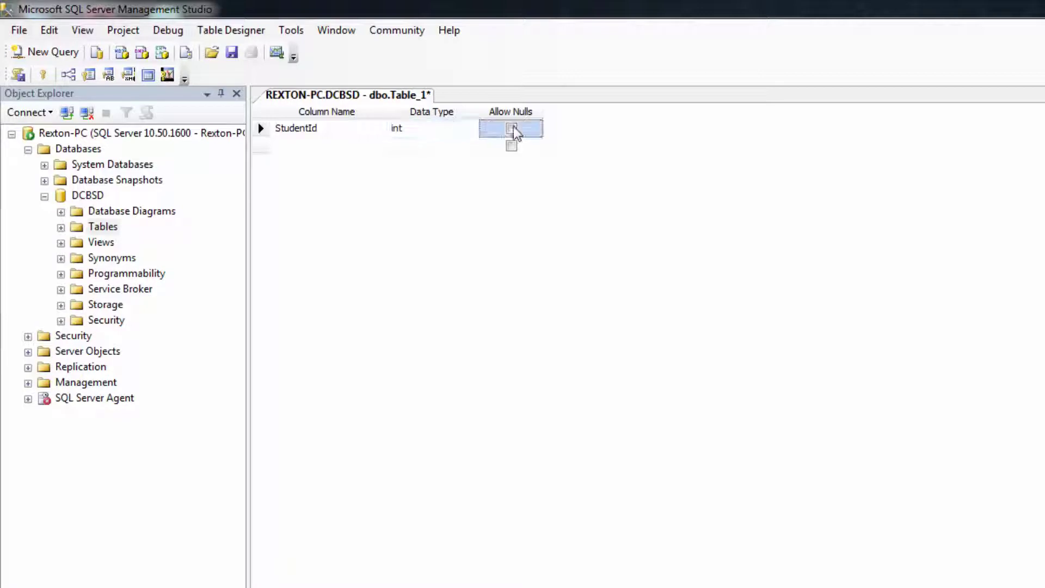
# Step: Make the StudentId column the table's primary key
pyautogui.click(260, 129)
pyautogui.rightClick(256, 124)
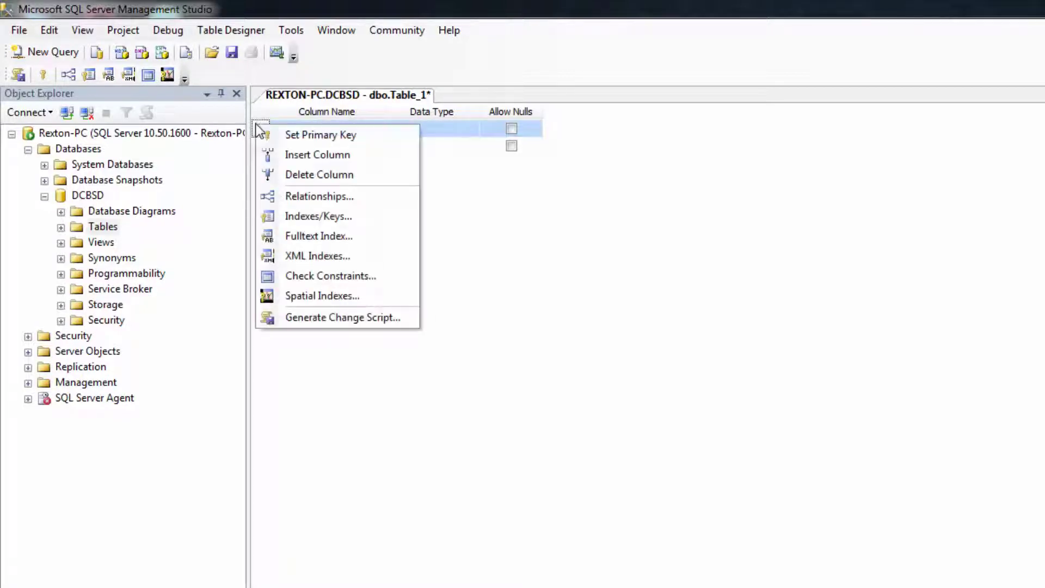
pyautogui.click(280, 132)
# Step: Add a StudentName column with data type varchar(20) below StudentId
pyautogui.click(288, 146)
pyautogui.press('capslock')
pyautogui.write('S')
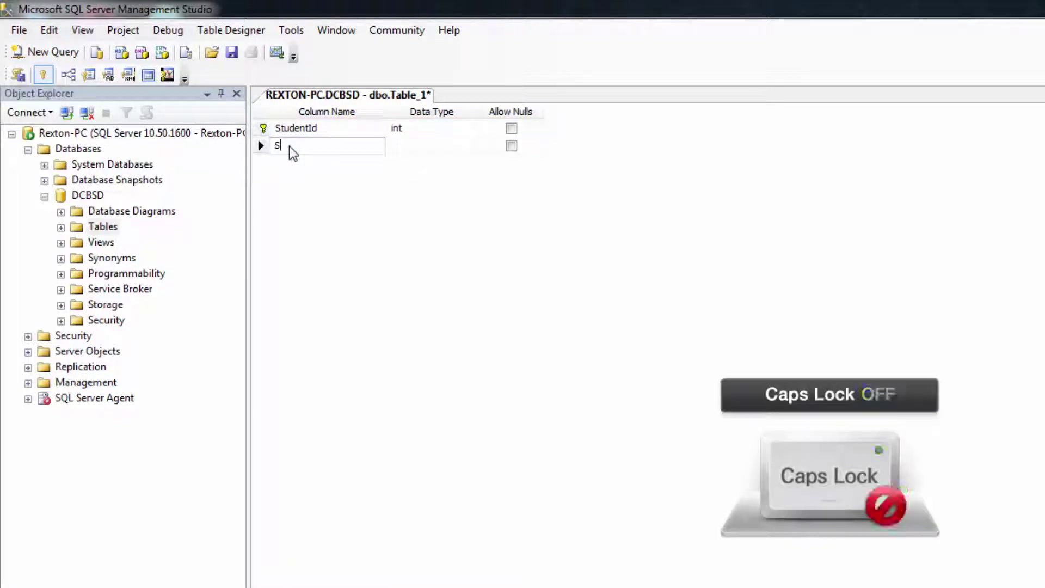
pyautogui.write('tudent')
pyautogui.press('capslock')
pyautogui.write('N')
pyautogui.press('capslock')
pyautogui.write('amr')
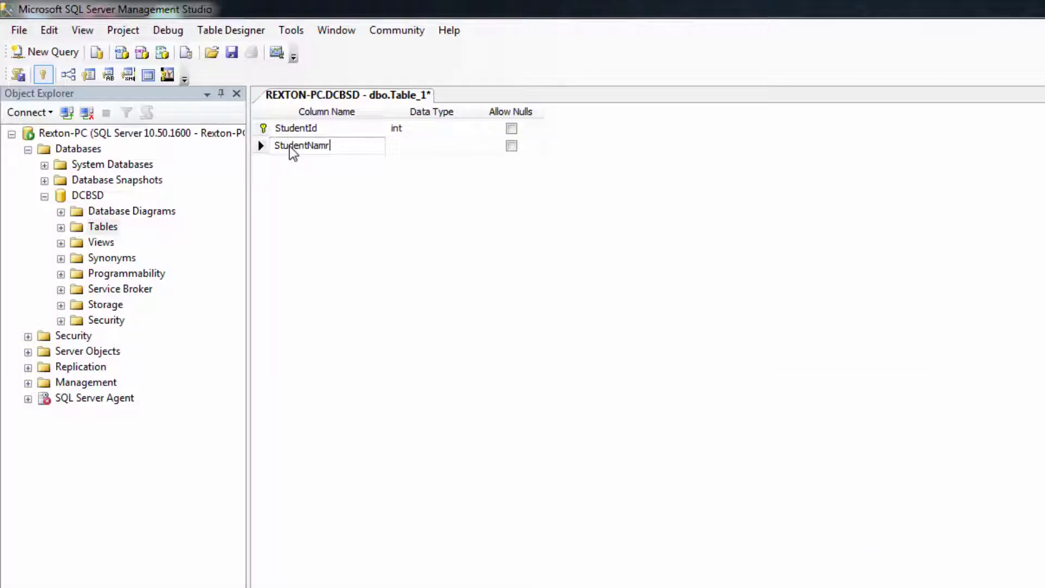
pyautogui.click(403, 149)
pyautogui.write('varchar(20')
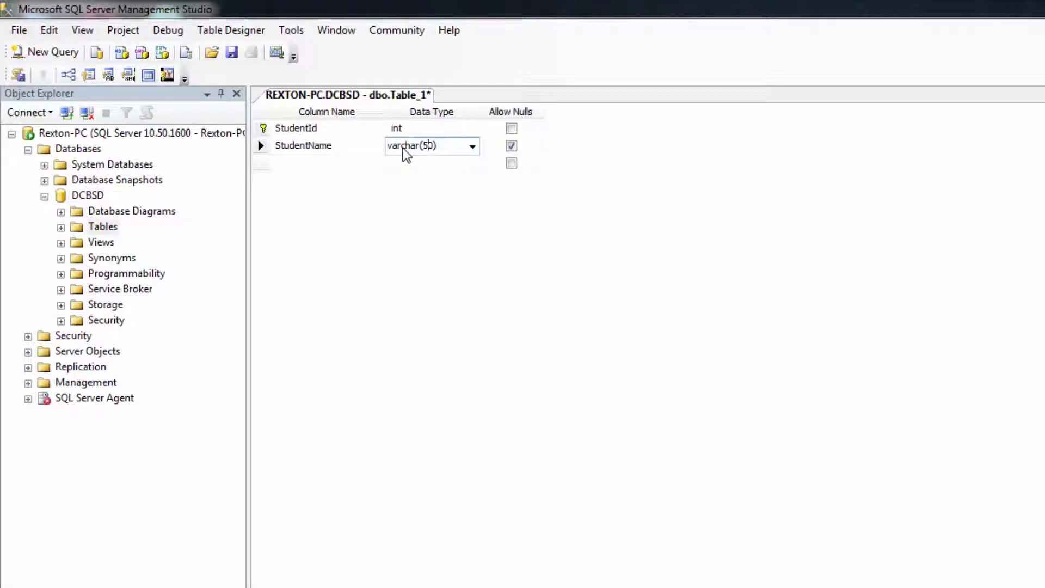
# Step: Add an Age column with data type int below StudentName
pyautogui.click(333, 164)
pyautogui.press('capslock')
pyautogui.write('A')
pyautogui.press('capslock')
pyautogui.write('ge')
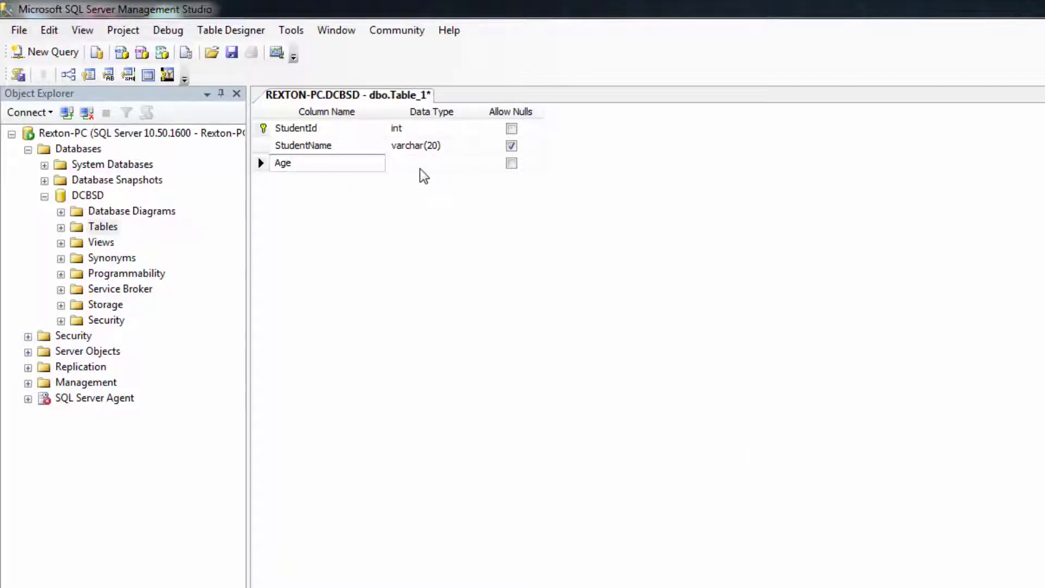
pyautogui.click(420, 165)
pyautogui.write('int')
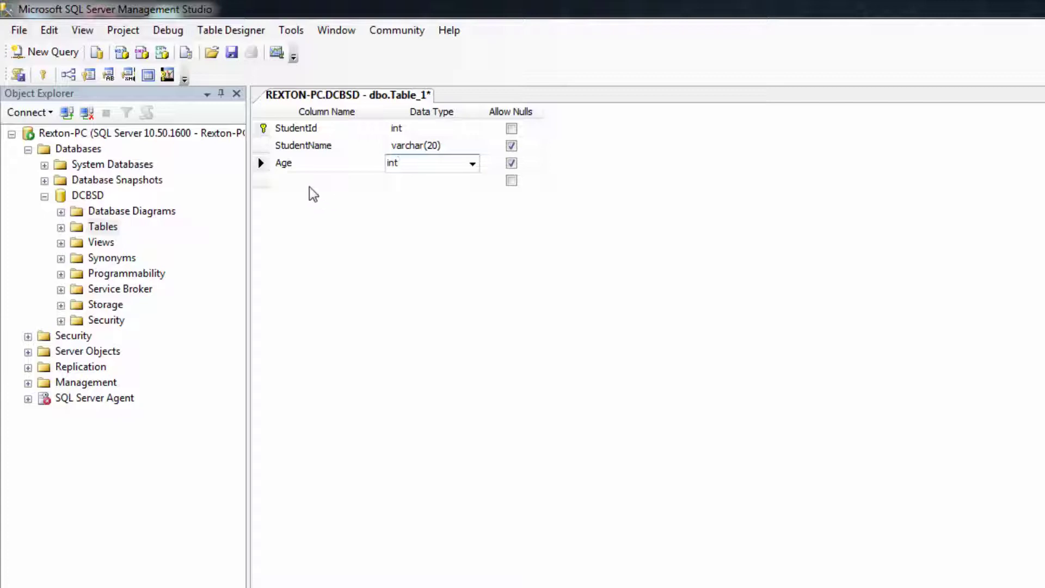
# Step: Add an Image column with data type varchar(100) below Age
pyautogui.click(304, 184)
pyautogui.press('capslock')
pyautogui.write('I')
pyautogui.press('capslock')
pyautogui.write('mage')
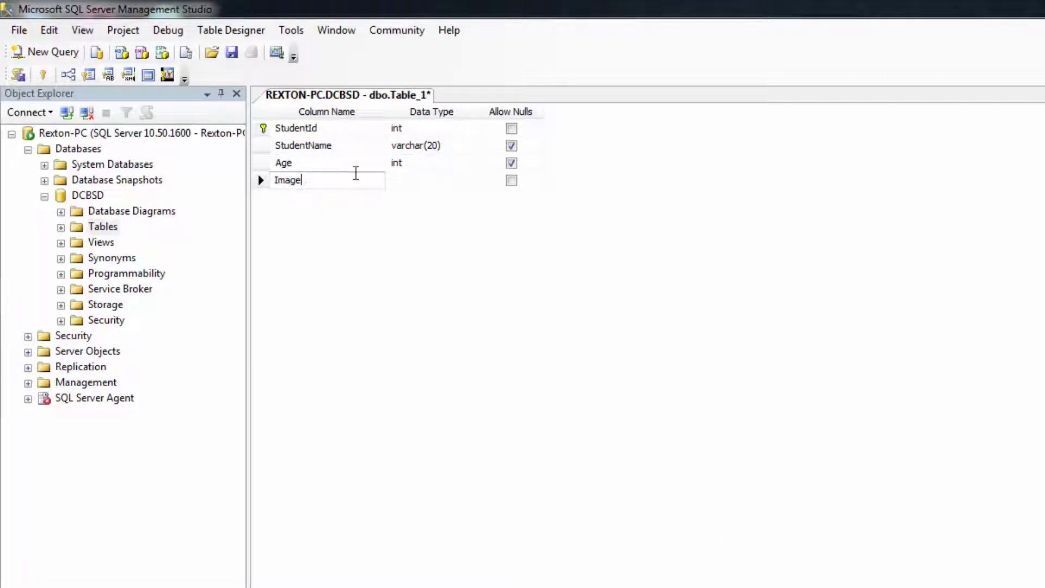
pyautogui.click(402, 180)
pyautogui.write('varchar(1')
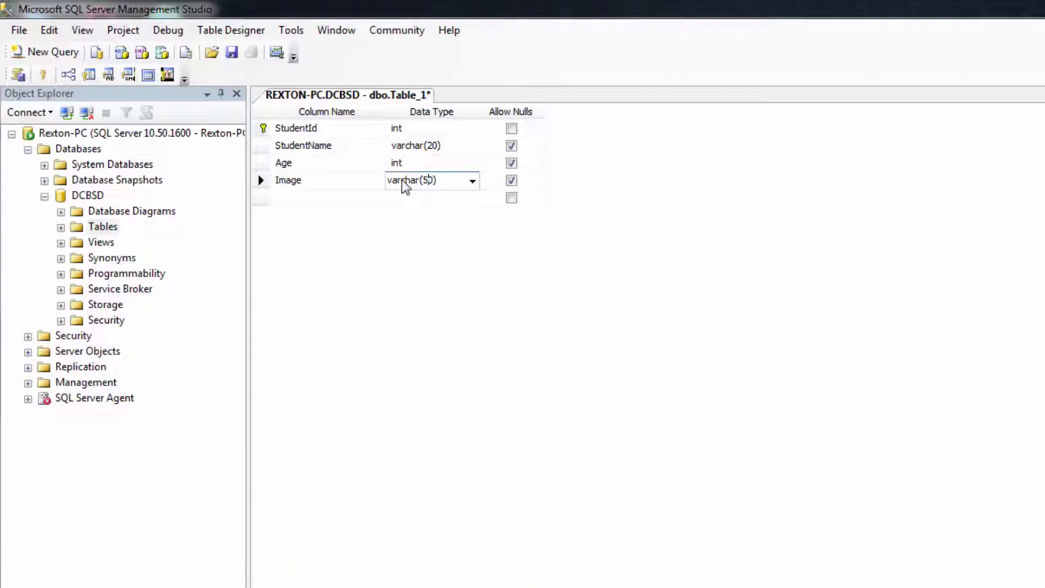
pyautogui.write('0')
# Step: Add a DepartmentId column with data type int as the last column of the student table
pyautogui.click(310, 197)
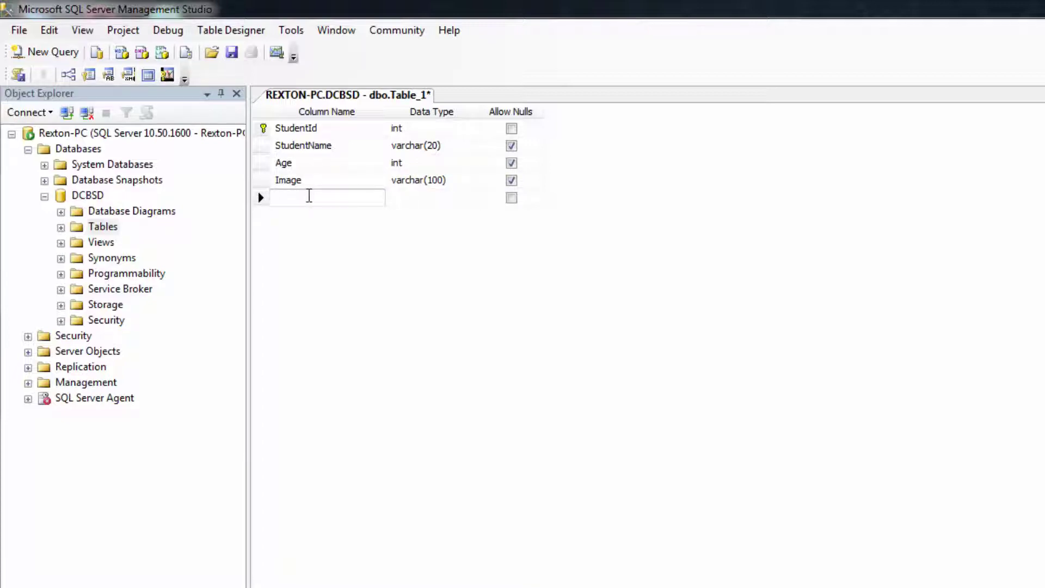
pyautogui.press('capslock')
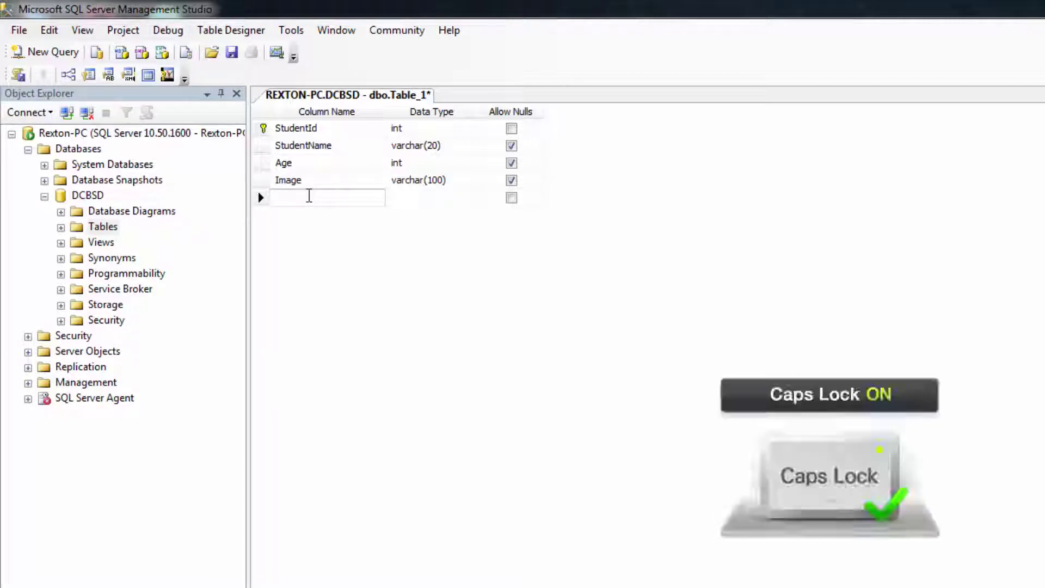
pyautogui.write('D')
pyautogui.press('capslock')
pyautogui.write('epartment')
pyautogui.press('capslock')
pyautogui.write('I')
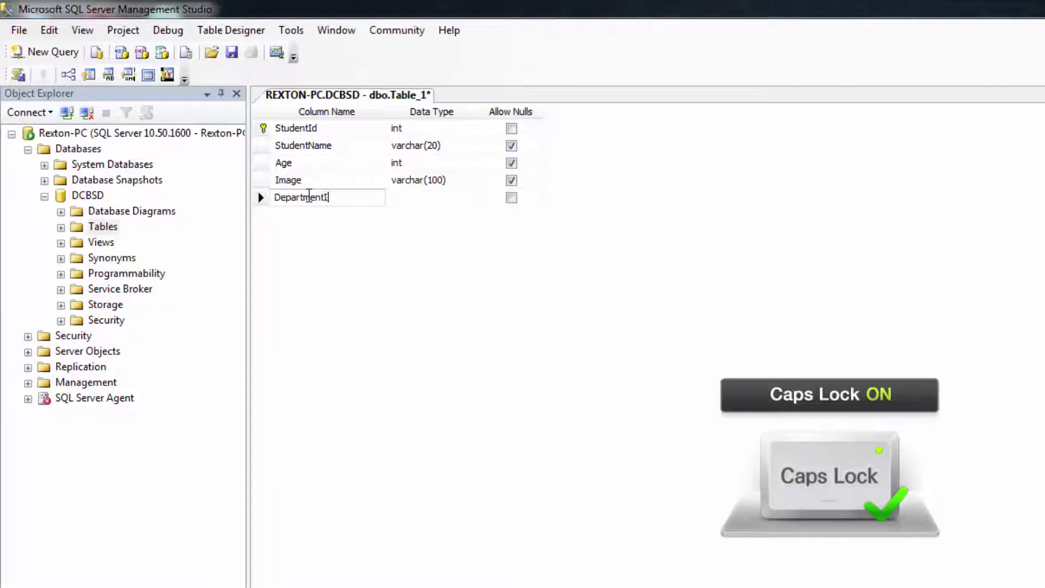
pyautogui.press('capslock')
pyautogui.write('d')
pyautogui.click(401, 199)
pyautogui.write('int')
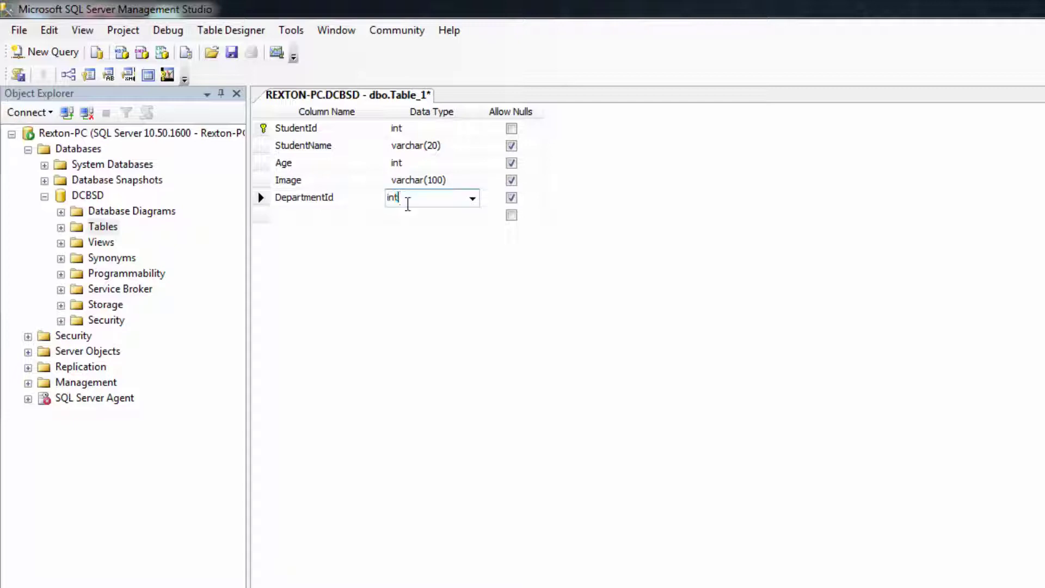
pyautogui.click(420, 232)
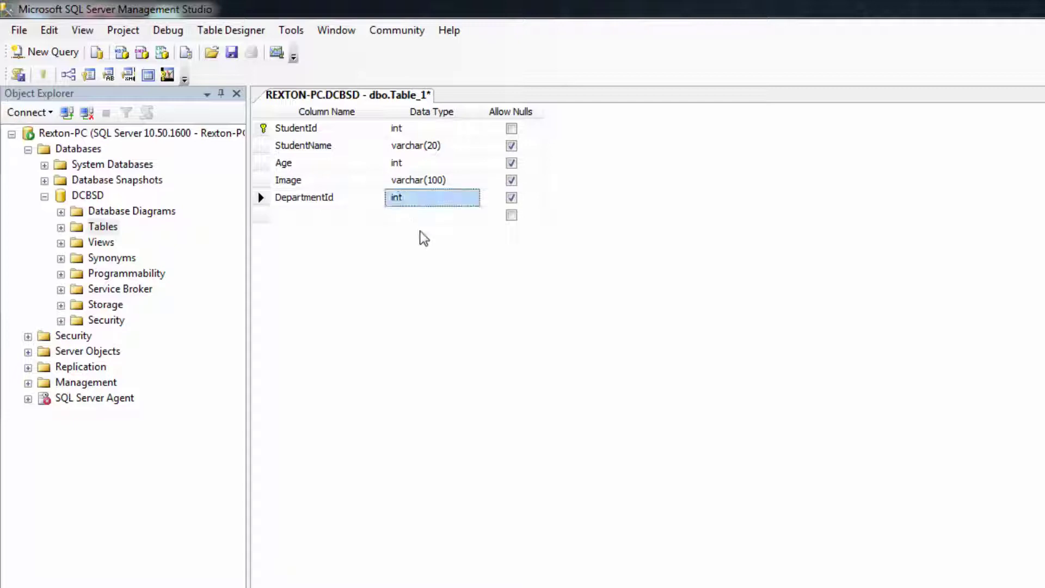
# Step: Start saving the table and enter Department_Table as its name
pyautogui.click(232, 52)
pyautogui.press('capslock')
pyautogui.write('D')
pyautogui.press('capslock')
pyautogui.write('epartment')
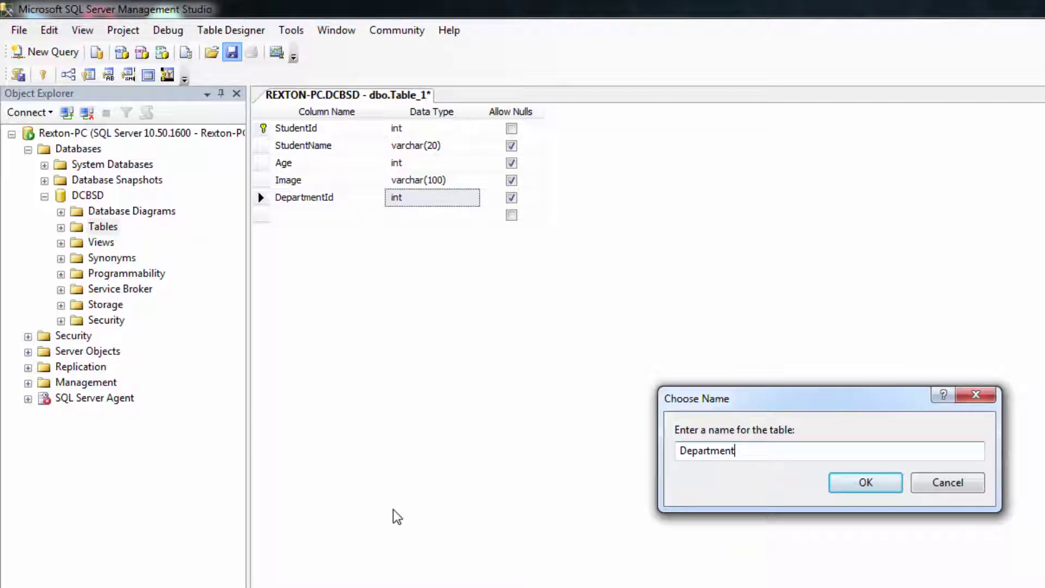
pyautogui.write('_')
pyautogui.press('capslock')
pyautogui.write('T')
pyautogui.press('capslock')
pyautogui.write('able')
# Step: Replace Department with Student in the name and save the table as Student_Table
pyautogui.moveTo(736, 450); pyautogui.dragTo(562, 460)
pyautogui.press('capslock')
pyautogui.write('S')
pyautogui.press('capslock')
pyautogui.write('tude')
pyautogui.press('BackSpace')
pyautogui.press('BackSpace')
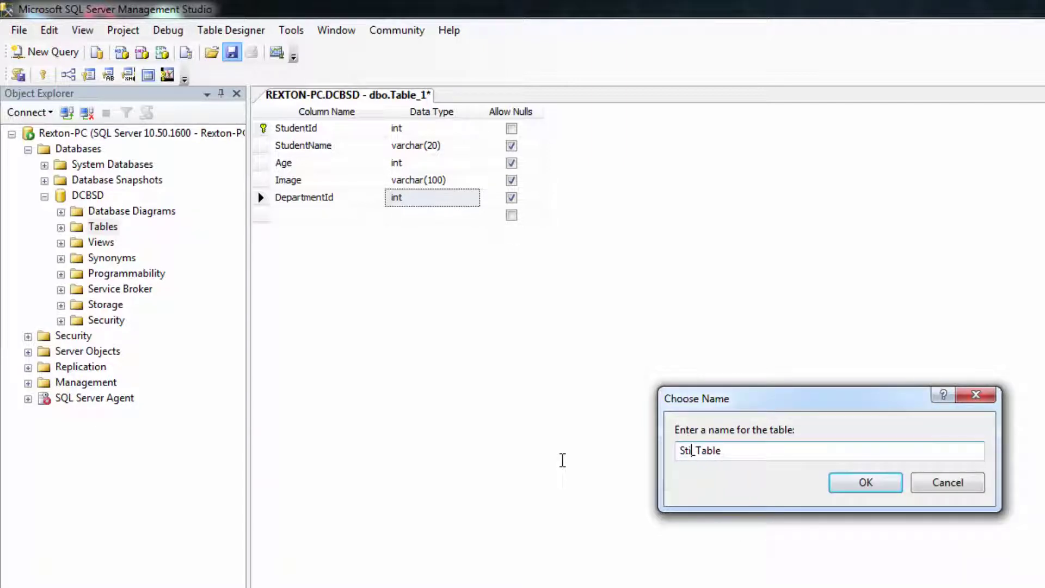
pyautogui.write('uden')
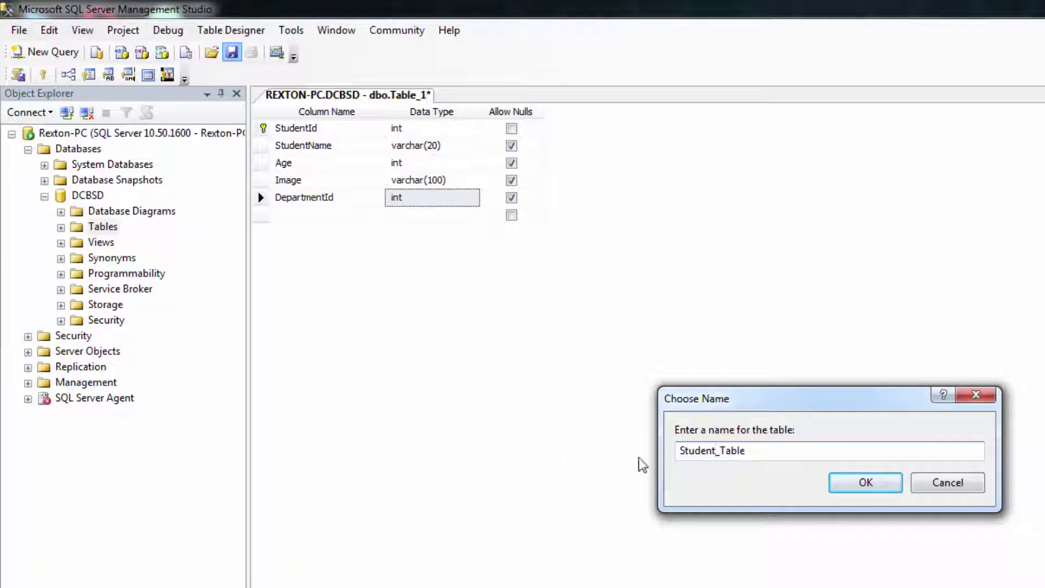
pyautogui.click(848, 485)
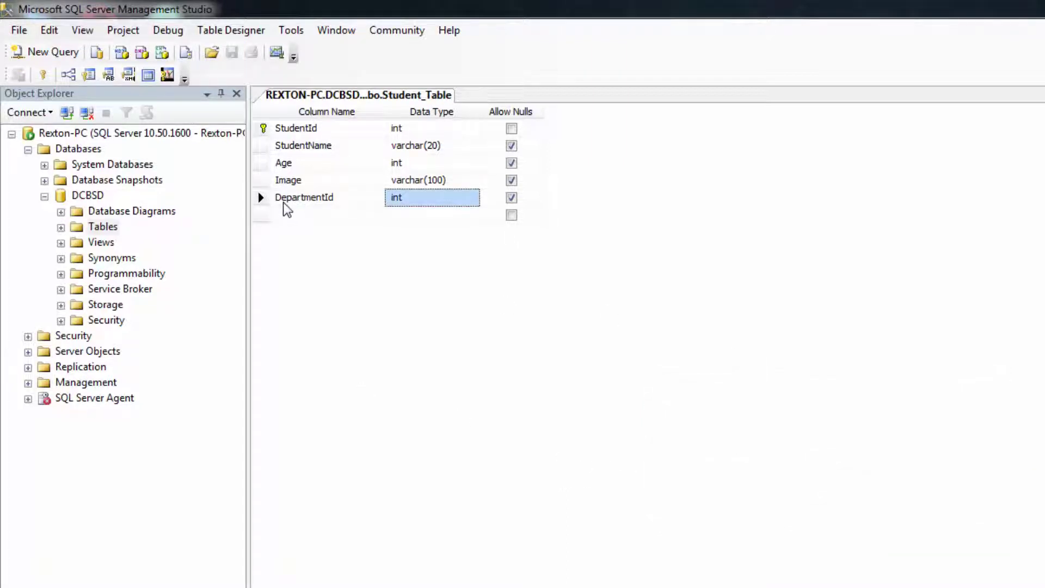
# Step: Start another new table in the DCBSD database
pyautogui.rightClick(115, 242)
pyautogui.rightClick(111, 228)
pyautogui.click(124, 240)
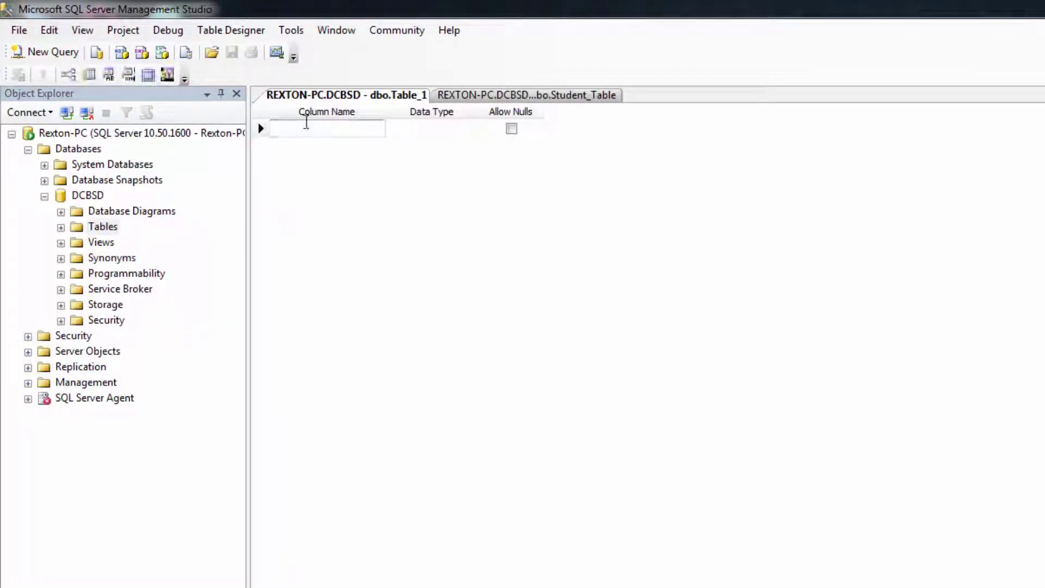
# Step: Add a DepartmentId column of type int that does not allow nulls and make it the primary key
pyautogui.press('capslock')
pyautogui.write('D')
pyautogui.press('capslock')
pyautogui.write('epartment')
pyautogui.press('capslock')
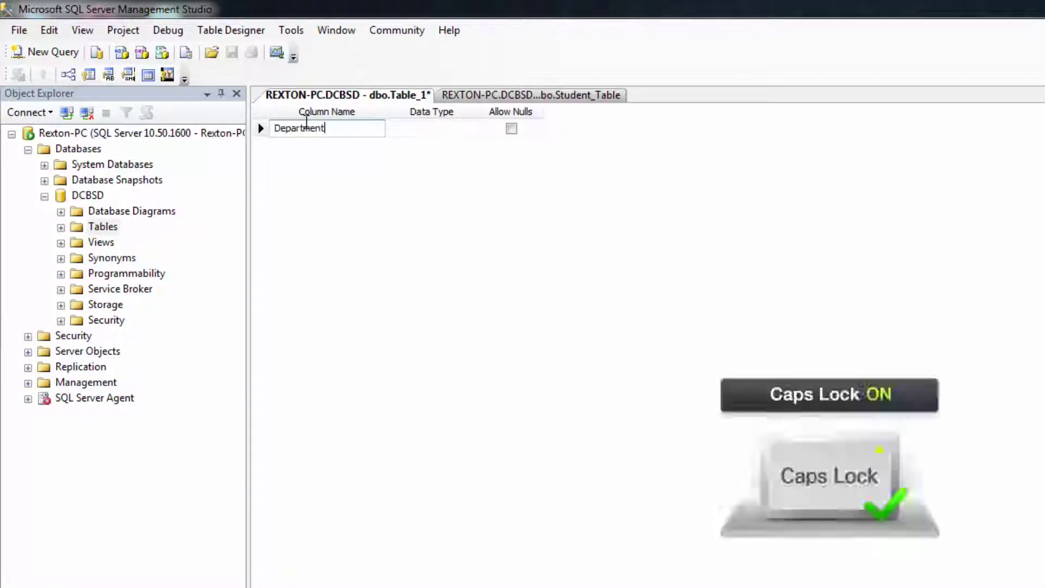
pyautogui.press('capslock')
pyautogui.write('Id')
pyautogui.click(409, 137)
pyautogui.write('int')
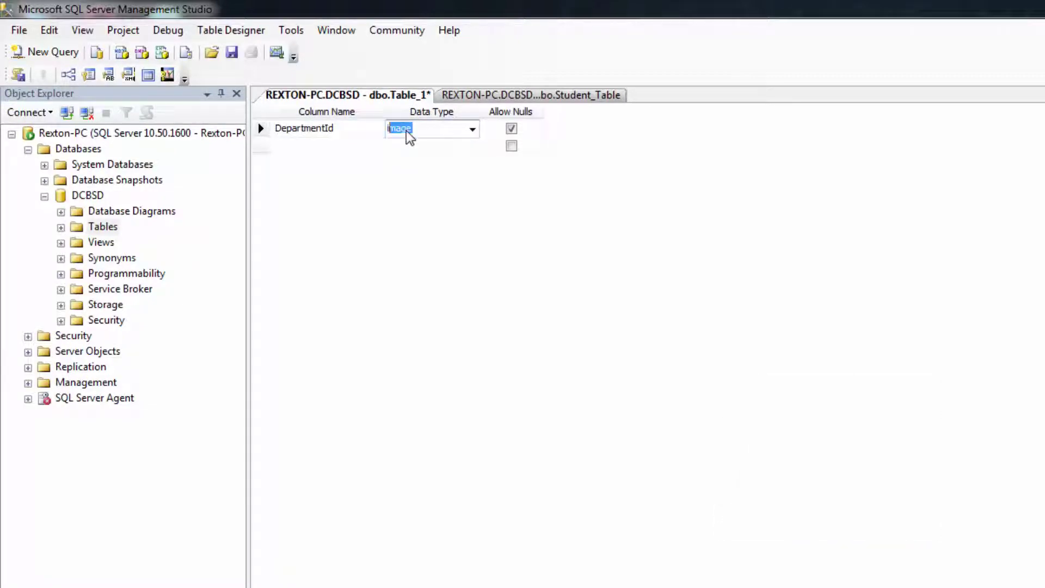
pyautogui.click(511, 129)
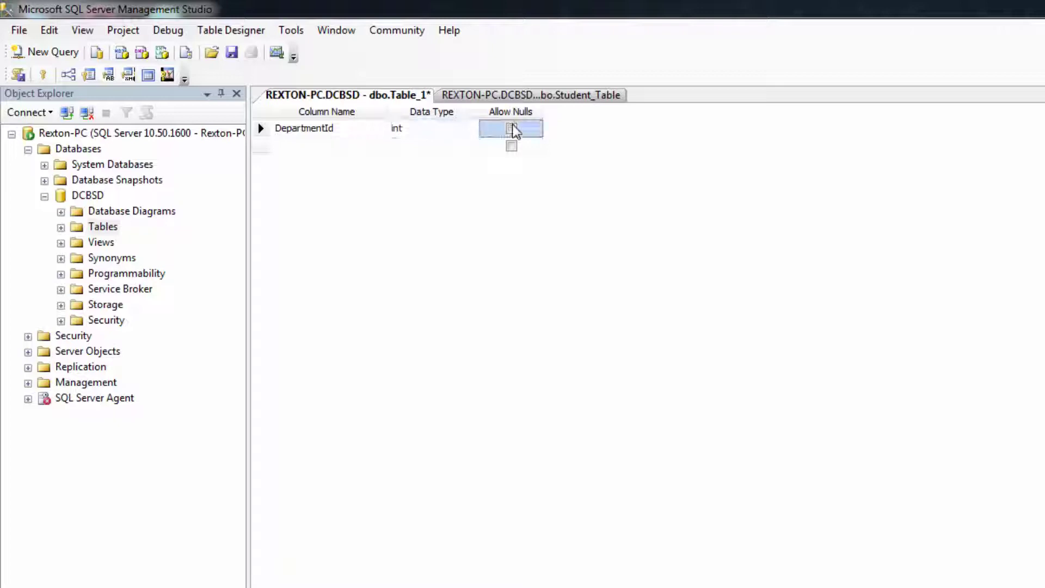
pyautogui.rightClick(263, 135)
pyautogui.click(282, 144)
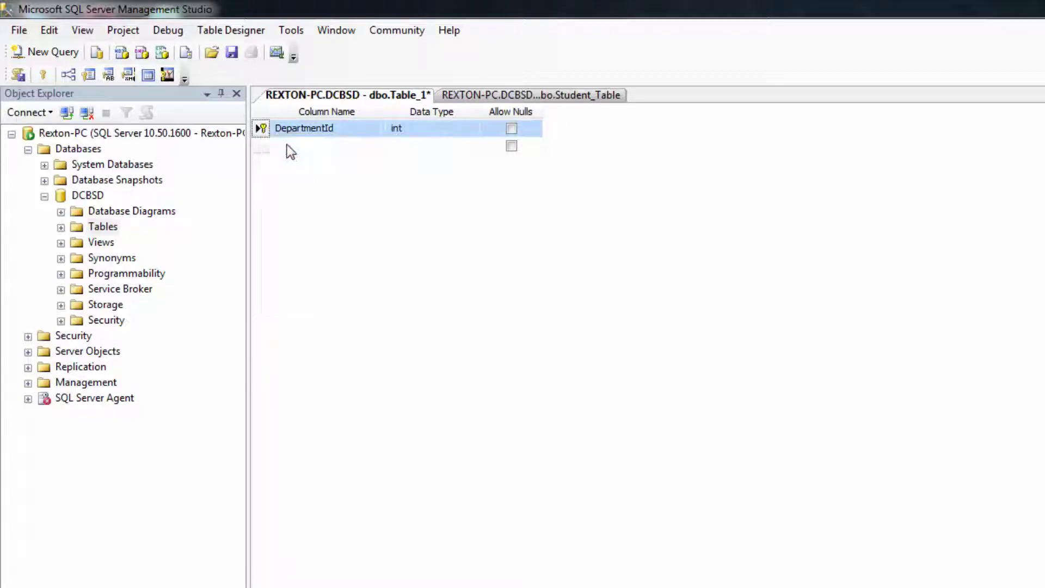
# Step: Add a DepartmentName column with data type varchar(20) below the DepartmentId primary key
pyautogui.click(290, 145)
pyautogui.press('capslock')
pyautogui.write('D')
pyautogui.press('capslock')
pyautogui.write('epartment')
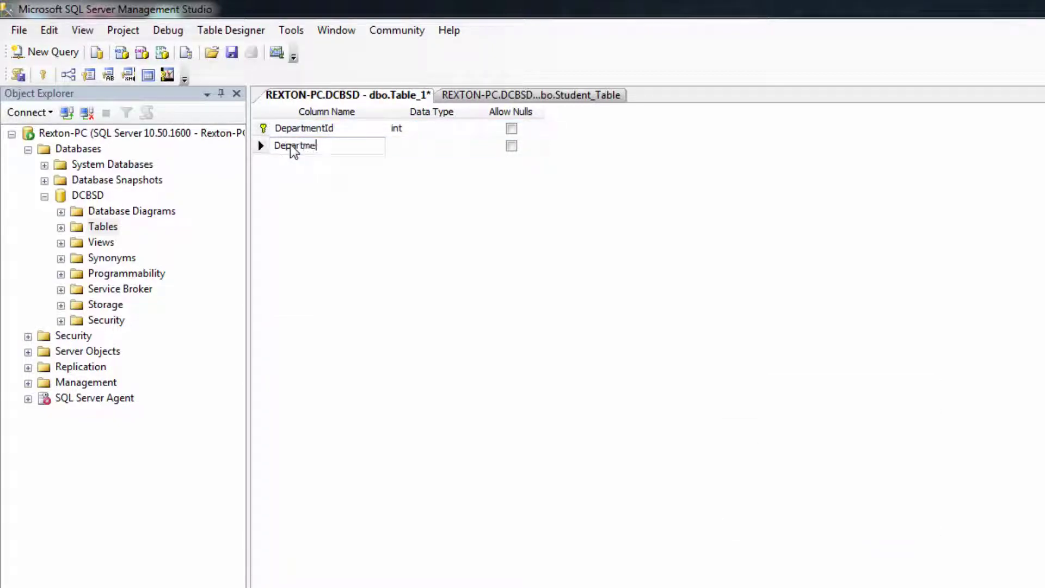
pyautogui.press('capslock')
pyautogui.write('N')
pyautogui.press('capslock')
pyautogui.write('ame')
pyautogui.click(411, 145)
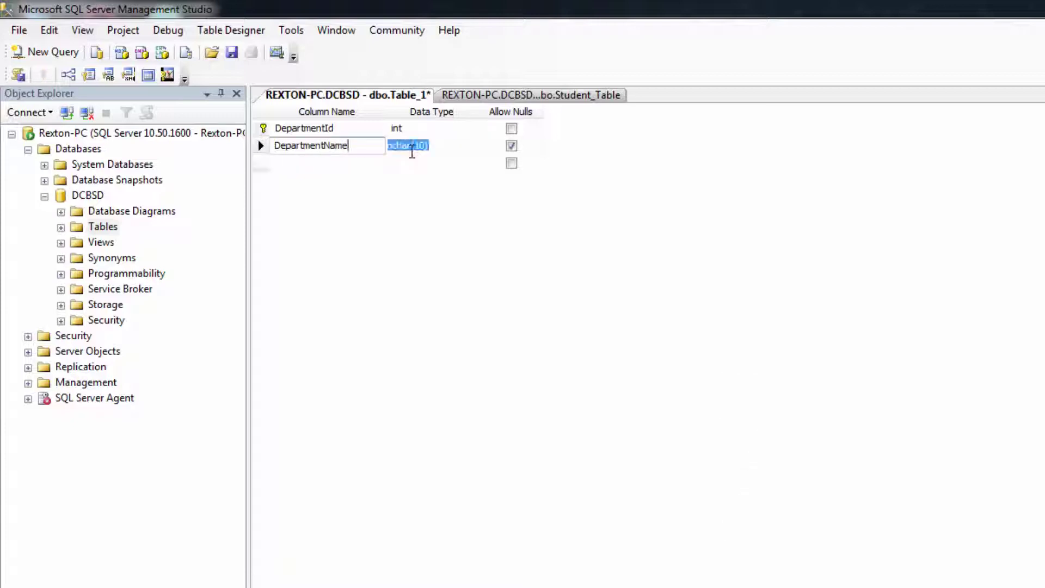
pyautogui.write('var')
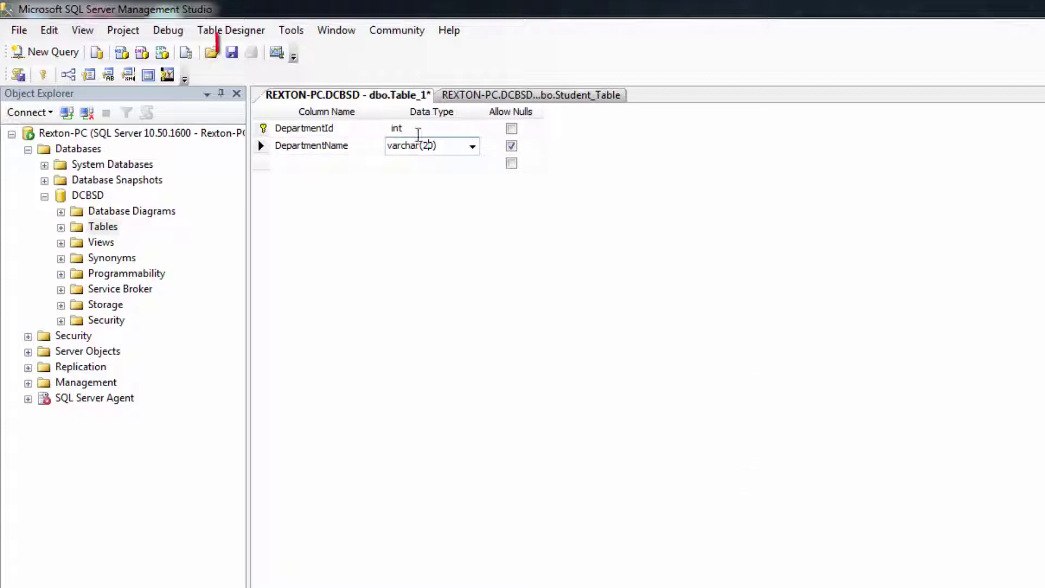
pyautogui.click(283, 165)
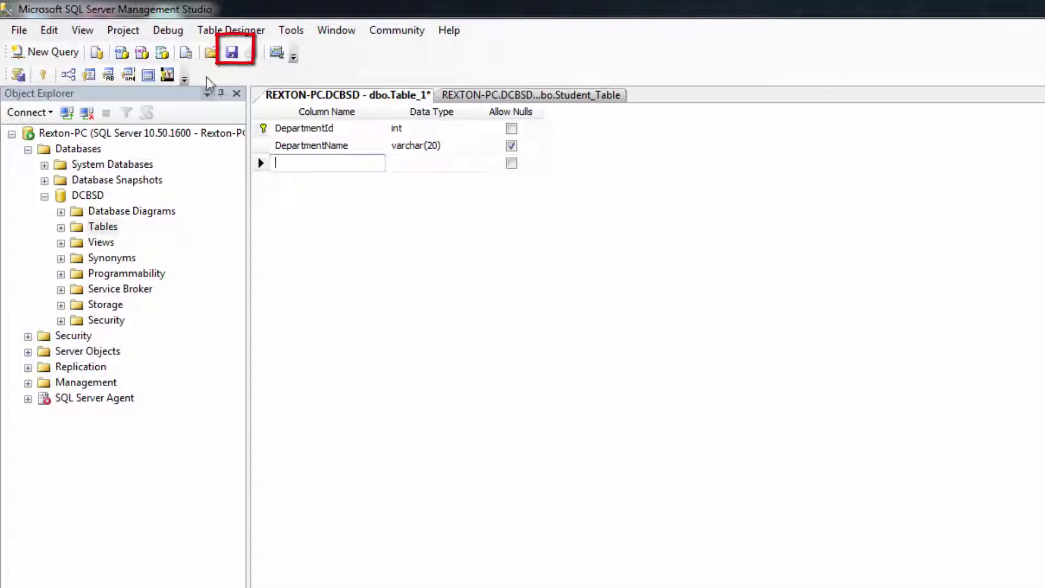
# Step: Save the new table with the DepartmentId and DepartmentName columns as Department_Table
pyautogui.click(232, 55)
pyautogui.press('capslock')
pyautogui.write('D')
pyautogui.press('capslock')
pyautogui.write('epa')
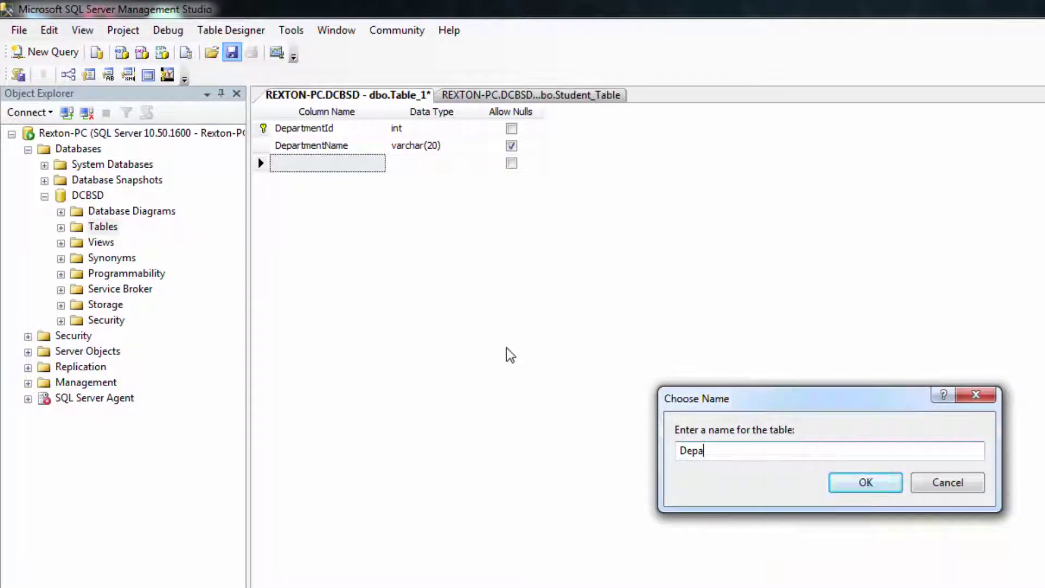
pyautogui.press('capslock')
pyautogui.write('rtment')
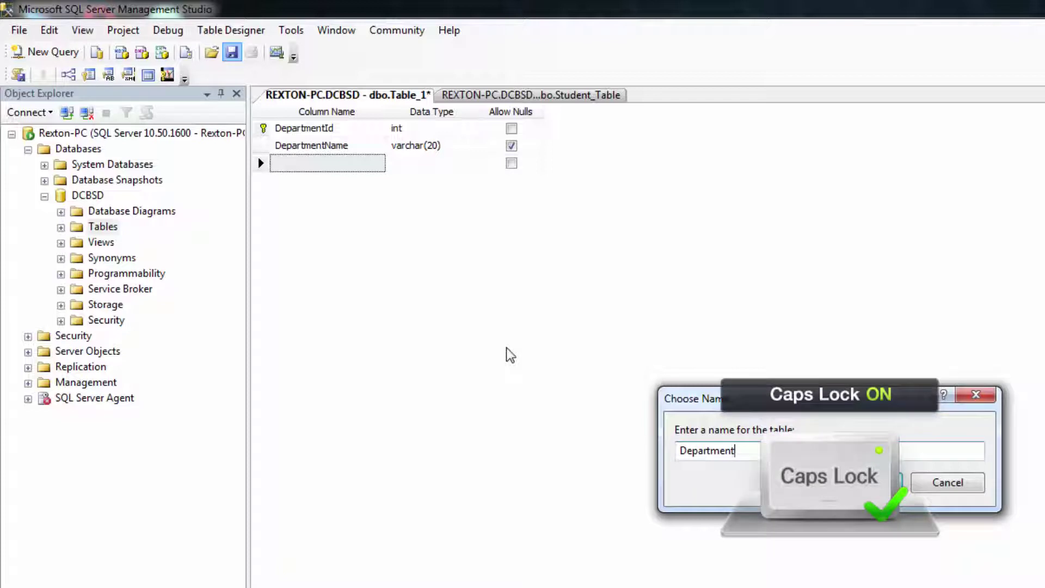
pyautogui.press('capslock')
pyautogui.write('_')
pyautogui.press('capslock')
pyautogui.write('T')
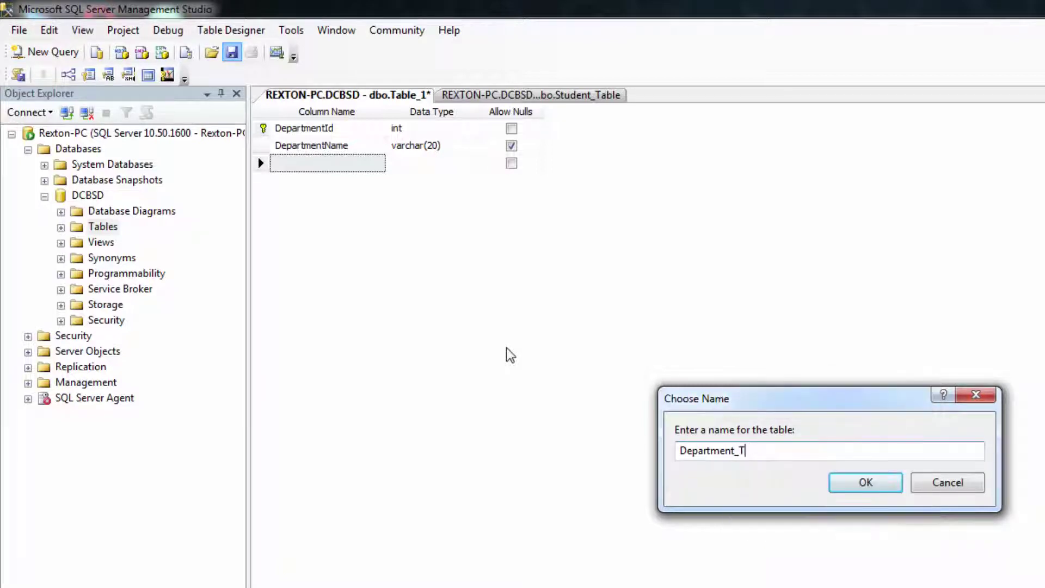
pyautogui.press('capslock')
pyautogui.write('able')
pyautogui.press('Return')
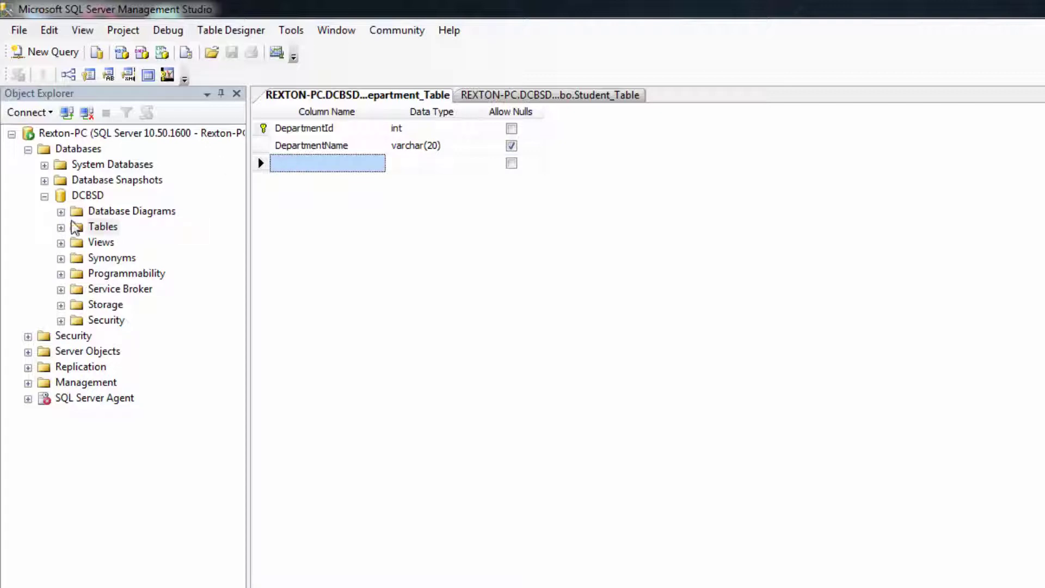
# Step: Add a new foreign key relationship to Student_Table and open its tables and columns specification
pyautogui.click(527, 96)
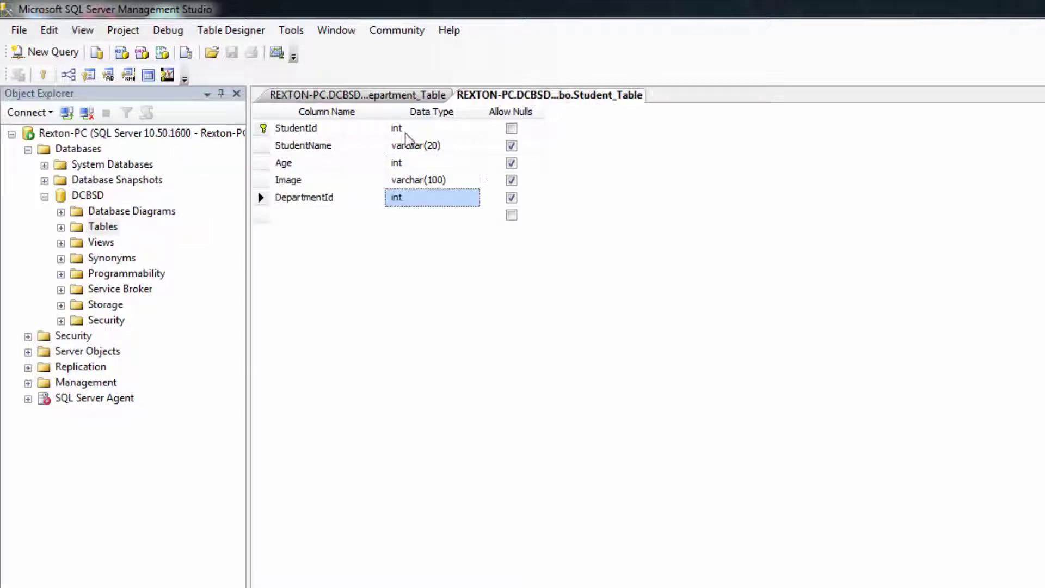
pyautogui.rightClick(263, 202)
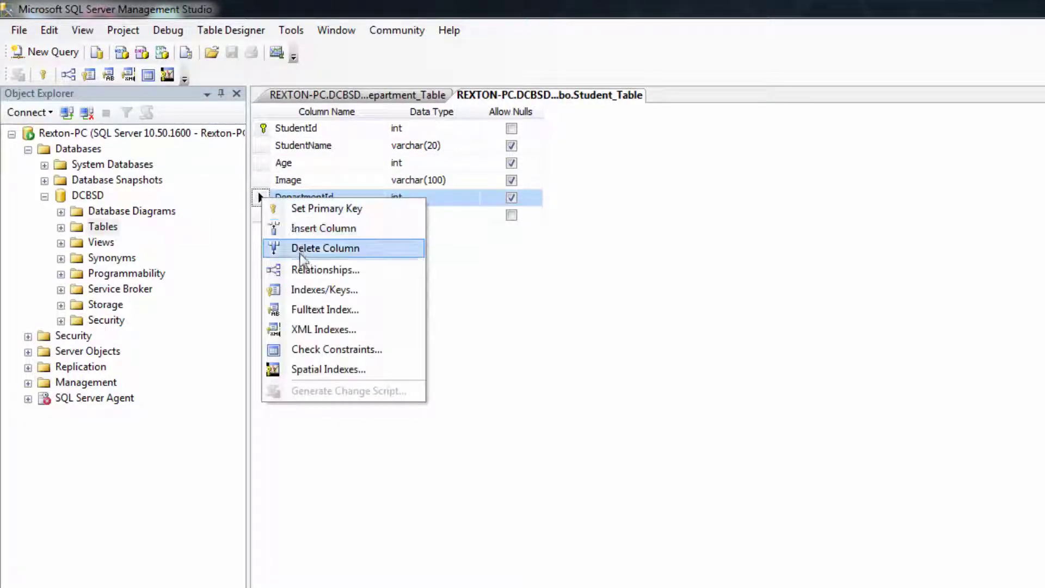
pyautogui.click(301, 267)
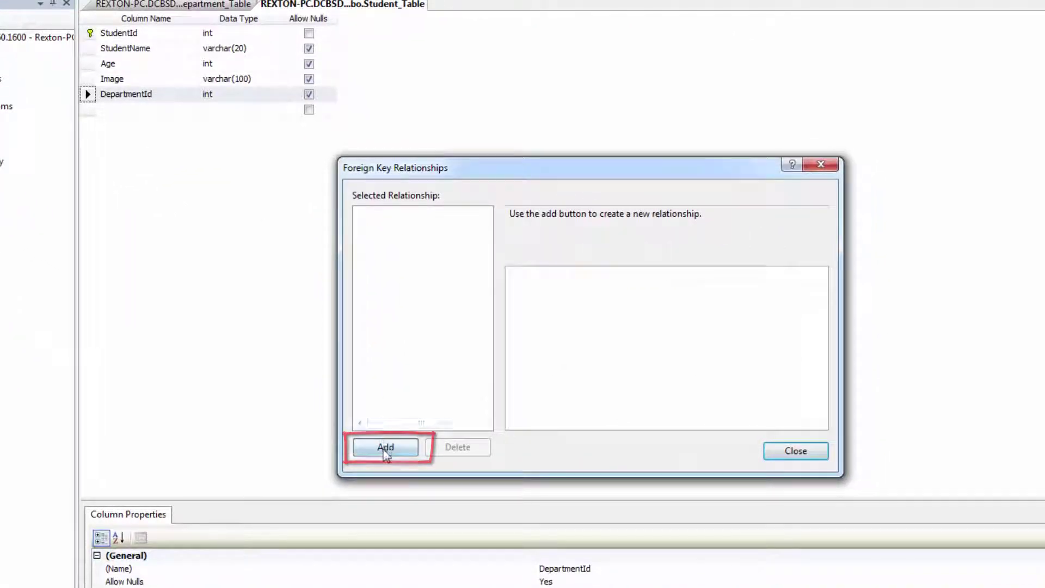
pyautogui.click(393, 451)
pyautogui.click(828, 302)
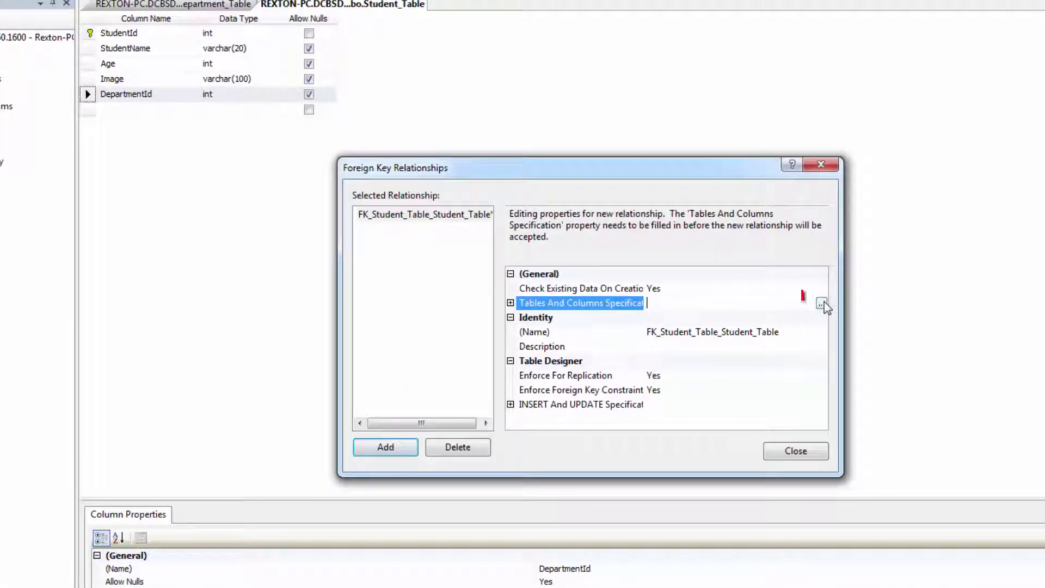
pyautogui.click(821, 304)
# Step: Set the relationship's primary key table to Department_Table with DepartmentId as the primary key column
pyautogui.click(417, 272)
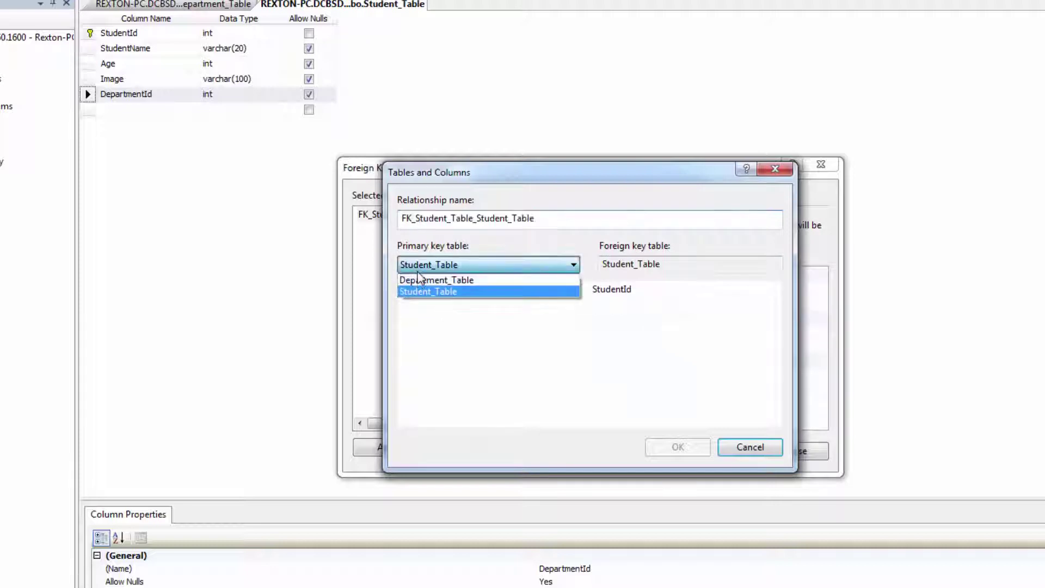
pyautogui.click(413, 279)
pyautogui.click(416, 293)
pyautogui.click(416, 292)
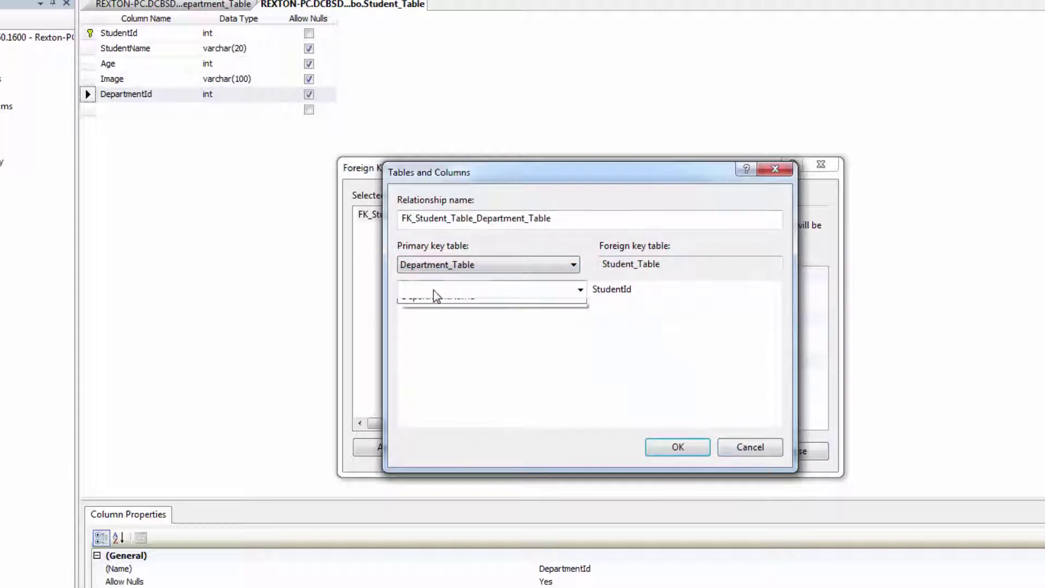
pyautogui.click(436, 306)
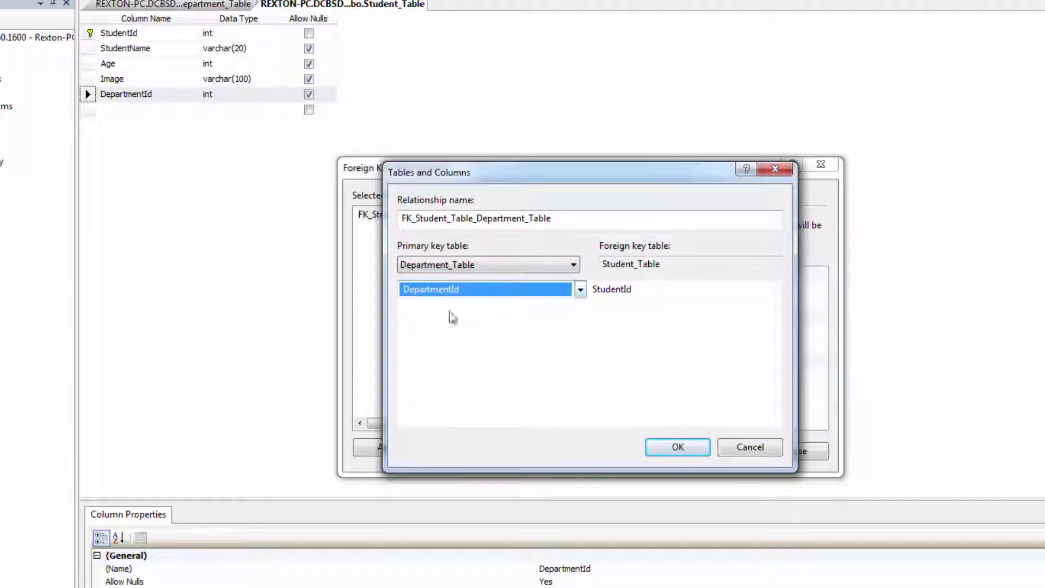
# Step: Set DepartmentId as the foreign key column of Student_Table and accept the relationship
pyautogui.click(654, 289)
pyautogui.click(661, 291)
pyautogui.click(653, 333)
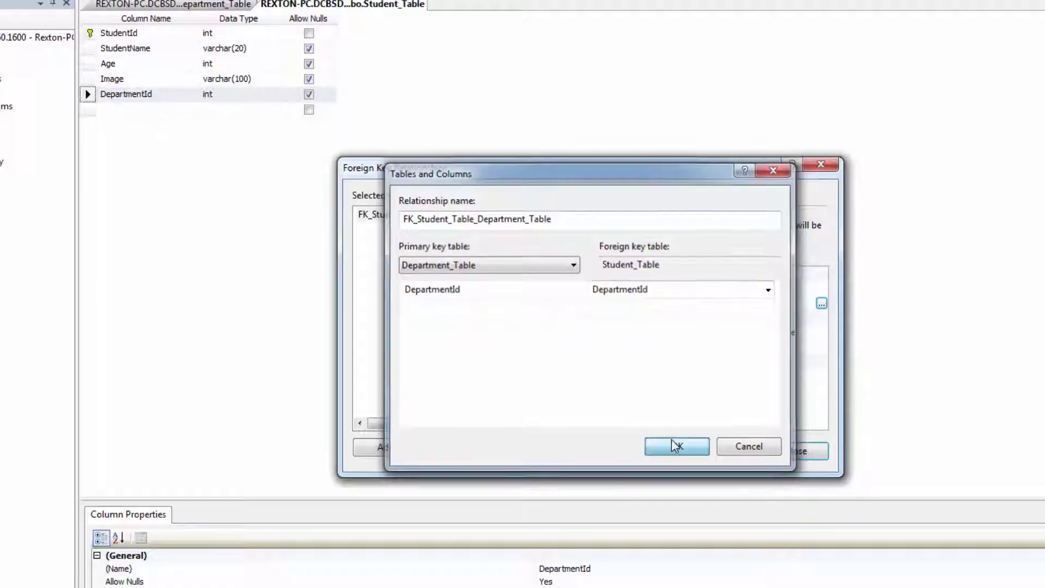
pyautogui.click(674, 445)
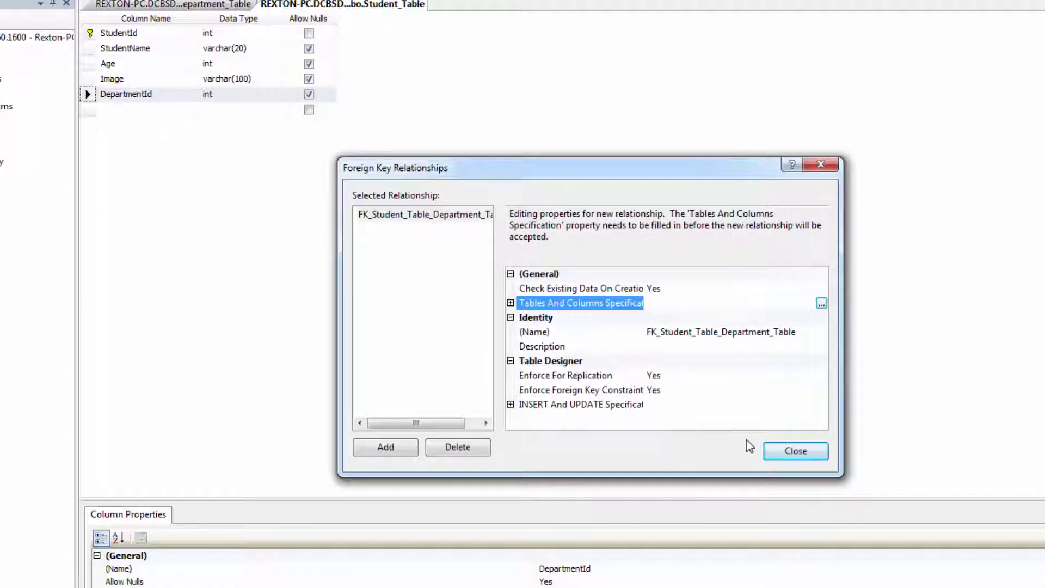
pyautogui.click(784, 451)
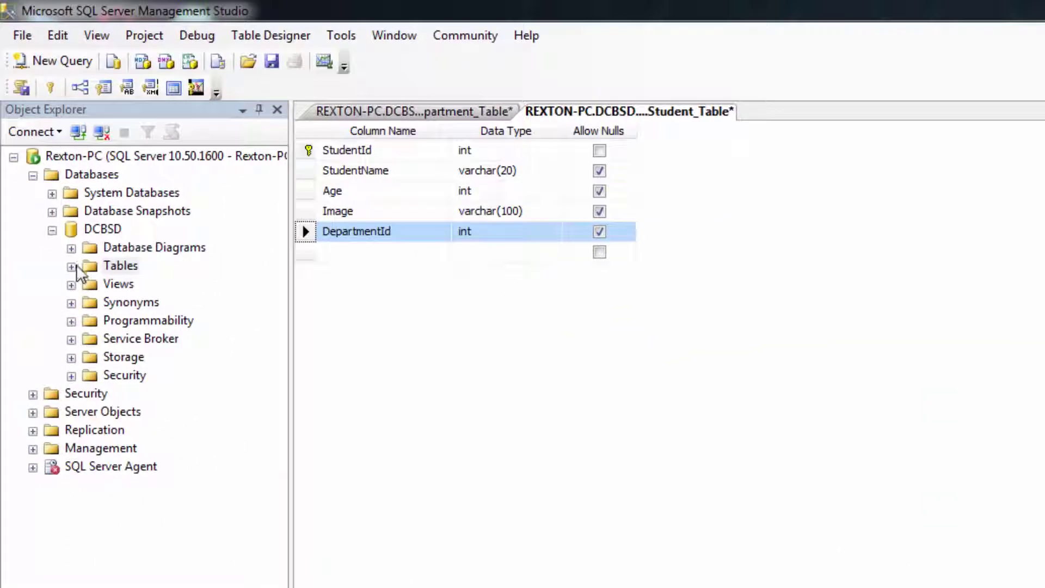
# Step: Examine the keys listed under Department_Table and Student_Table in the DCBSD database
pyautogui.click(72, 267)
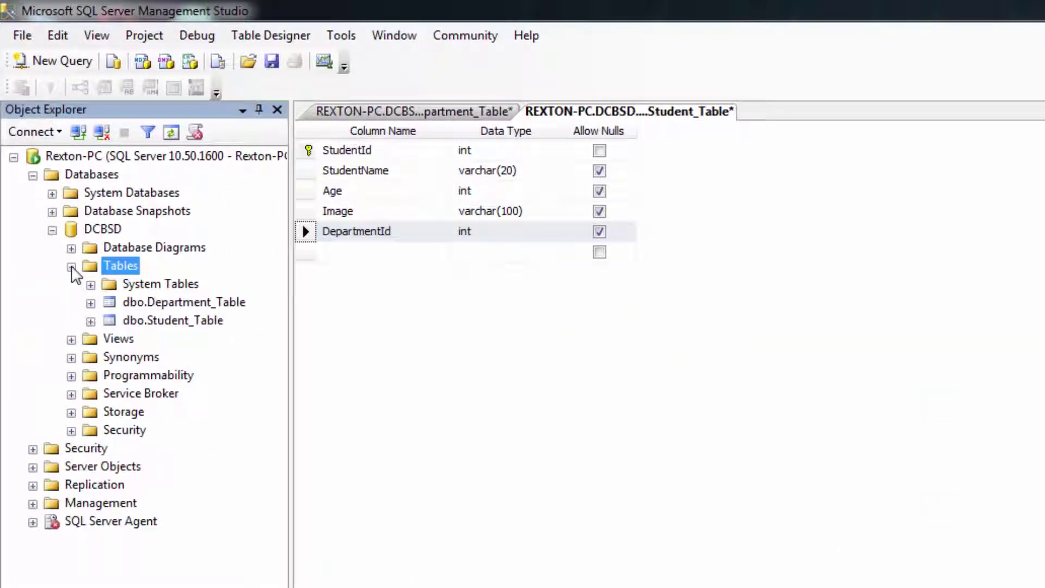
pyautogui.click(90, 302)
pyautogui.click(109, 338)
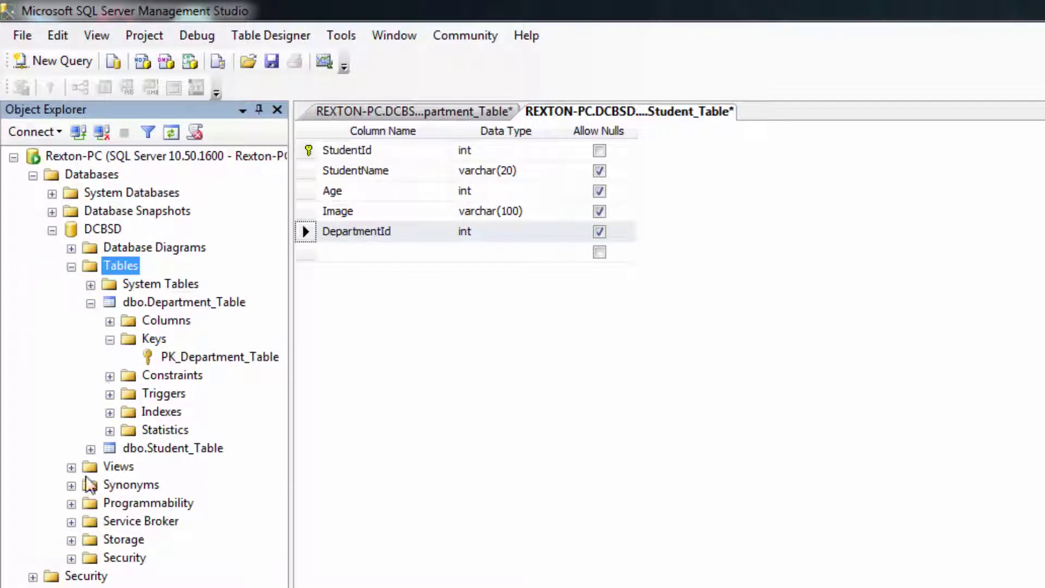
pyautogui.click(71, 468)
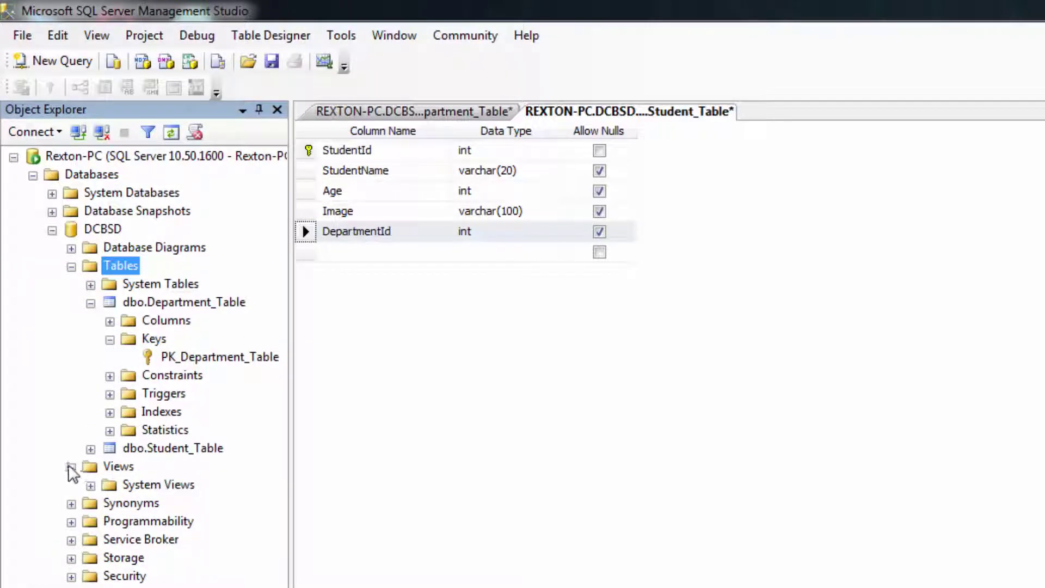
pyautogui.click(72, 467)
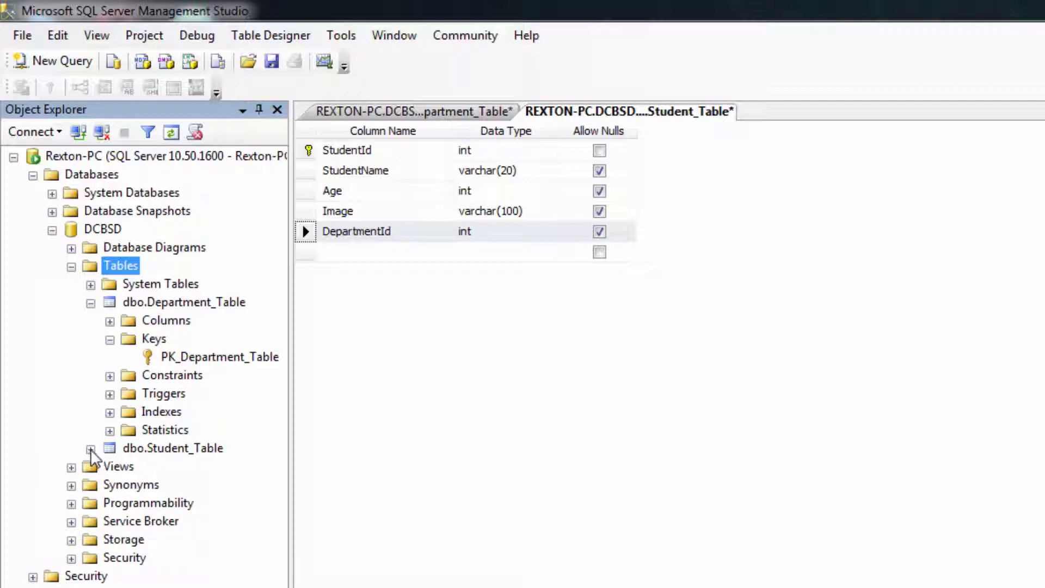
pyautogui.click(91, 449)
pyautogui.click(109, 486)
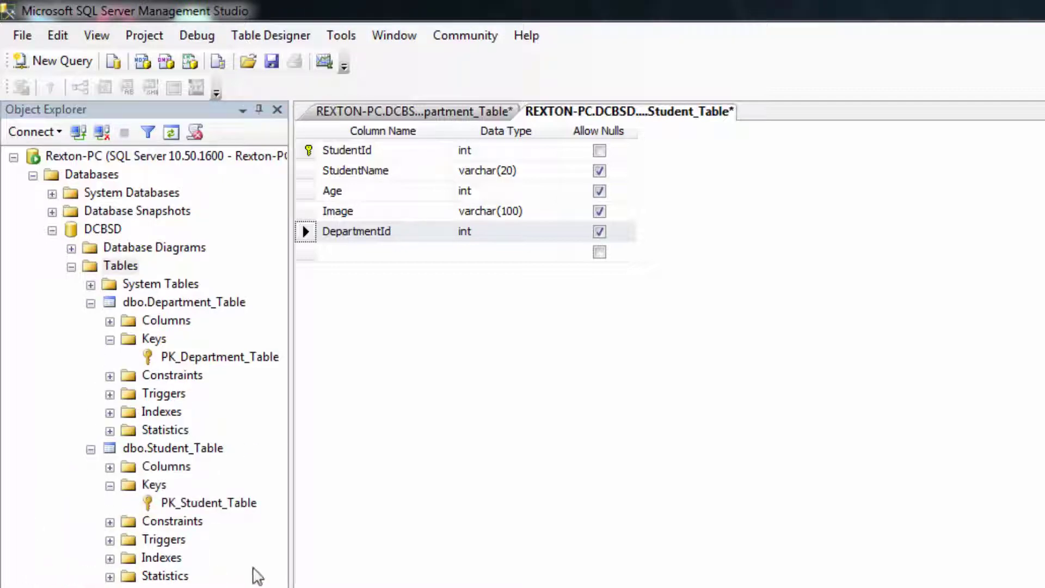
# Step: Save the relationship changes to Department_Table and Student_Table in the database
pyautogui.click(350, 508)
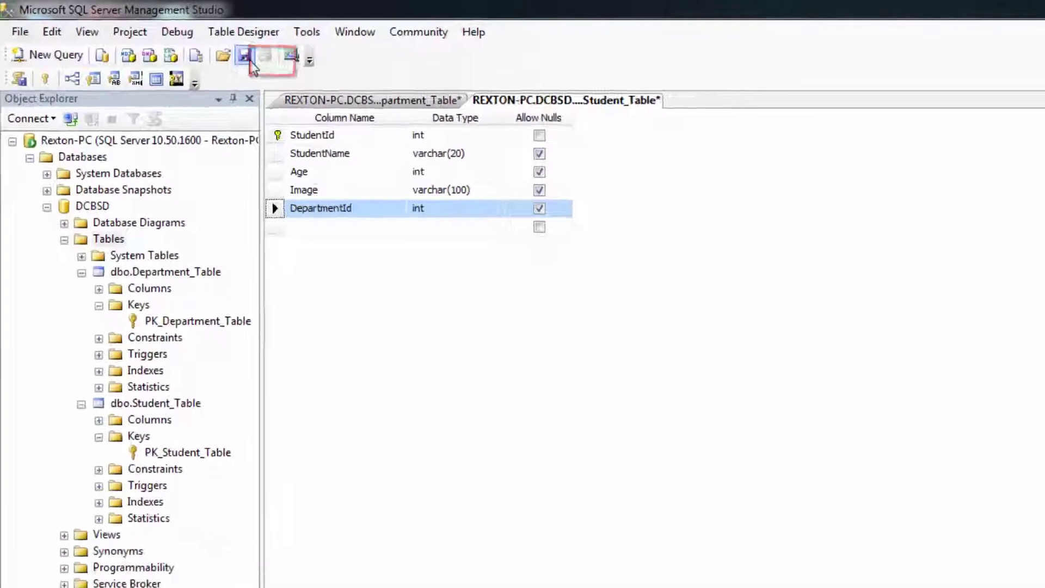
pyautogui.click(191, 44)
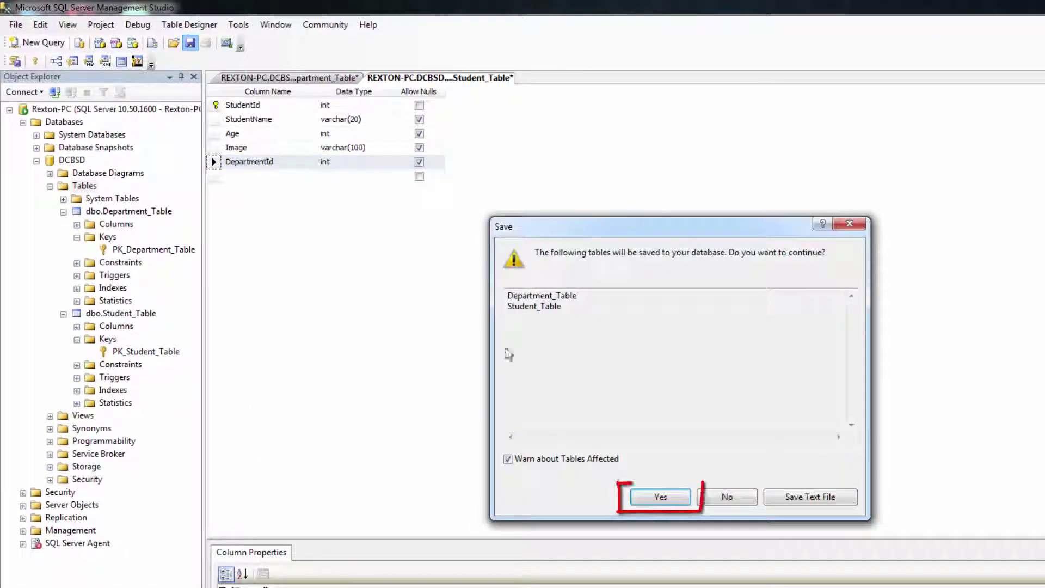
pyautogui.click(659, 497)
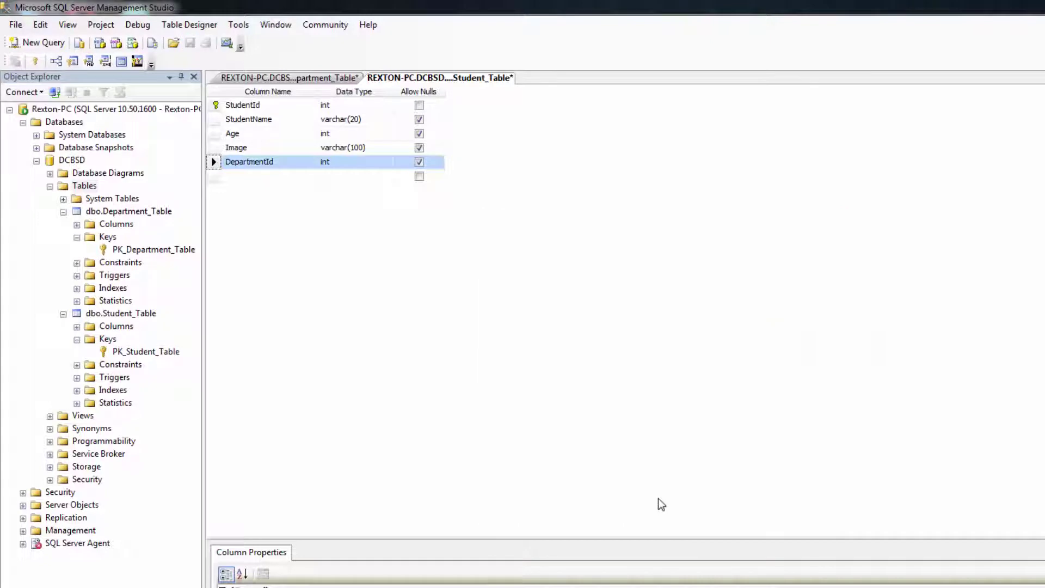
# Step: Reconnect to the Database Engine server with Windows Authentication and refresh its object tree
pyautogui.click(55, 92)
pyautogui.click(613, 397)
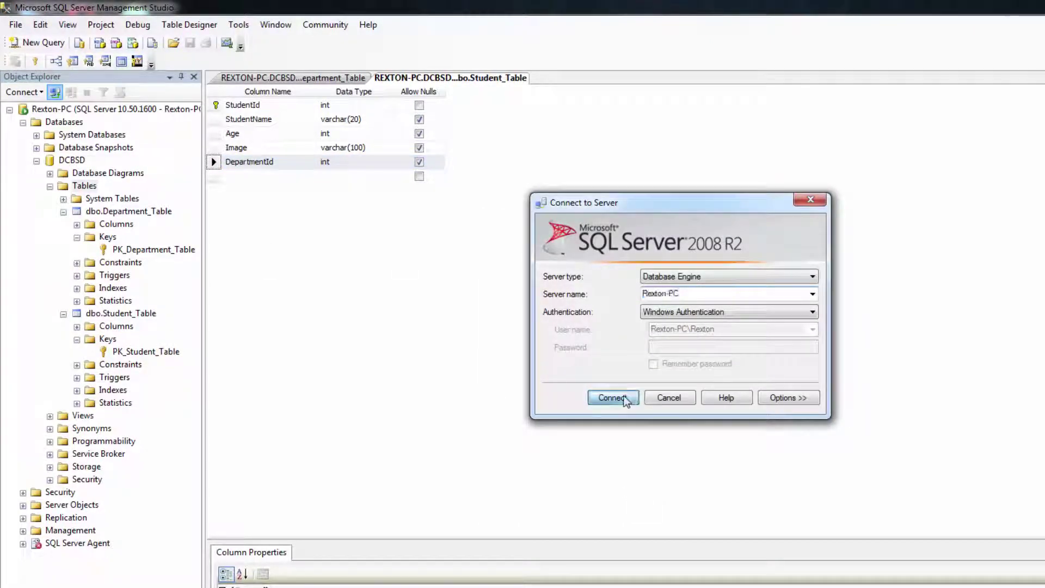
pyautogui.click(120, 93)
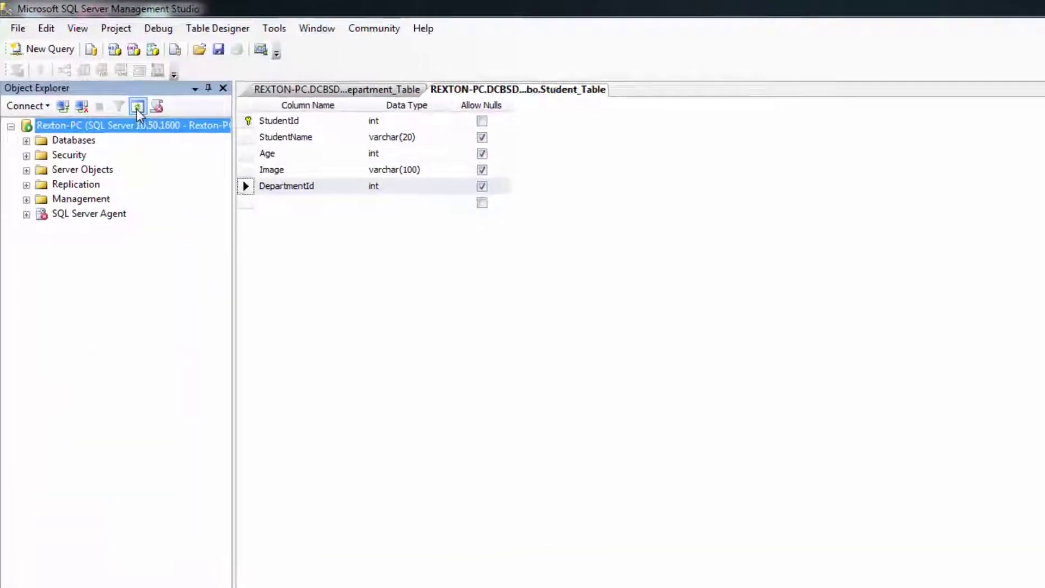
# Step: Check the keys of Department_Table and Student_Table in the DCBSD database for the new foreign key
pyautogui.click(33, 184)
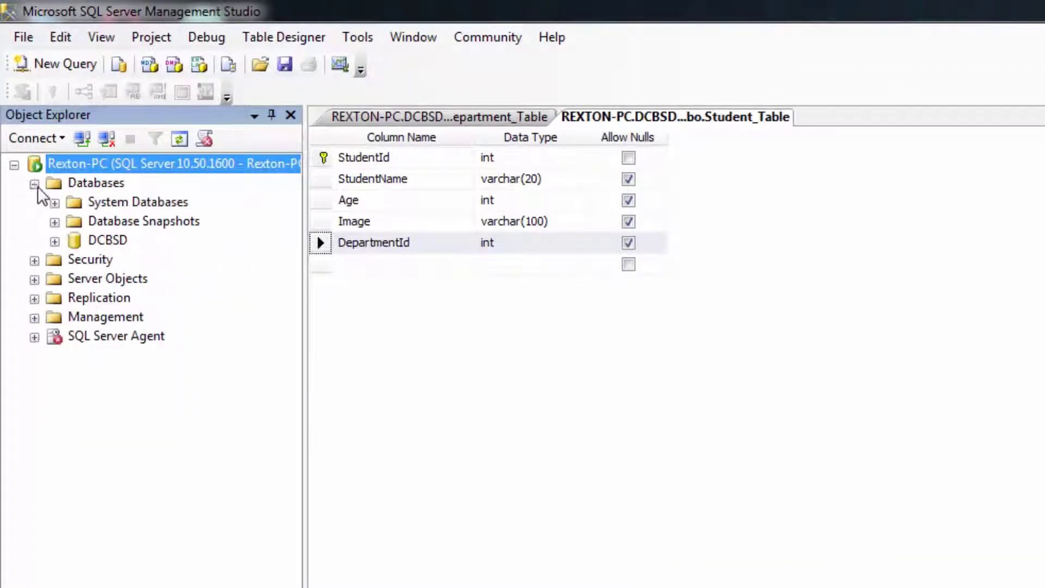
pyautogui.click(54, 241)
pyautogui.click(74, 280)
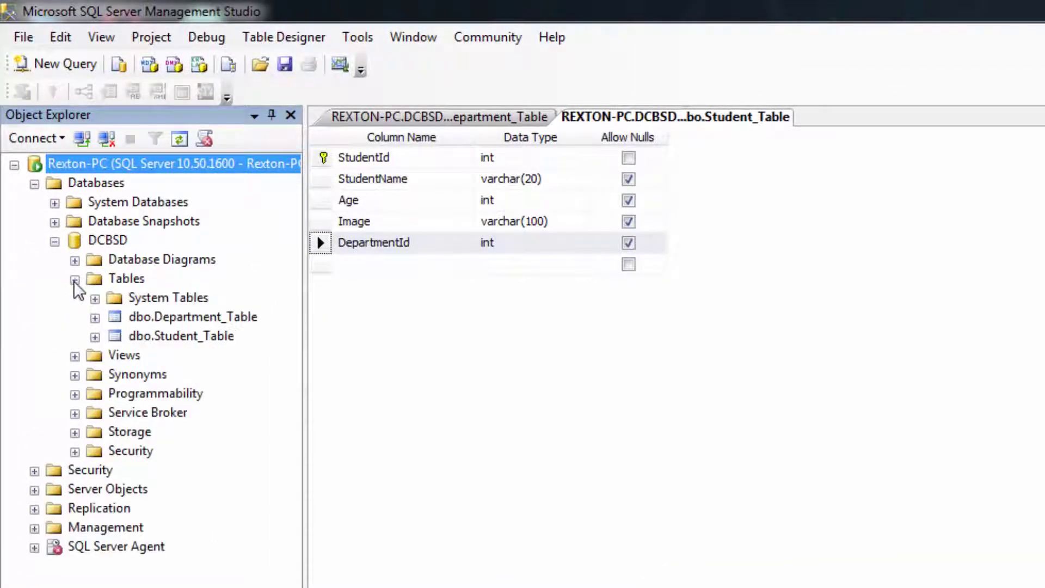
pyautogui.click(95, 317)
pyautogui.click(114, 356)
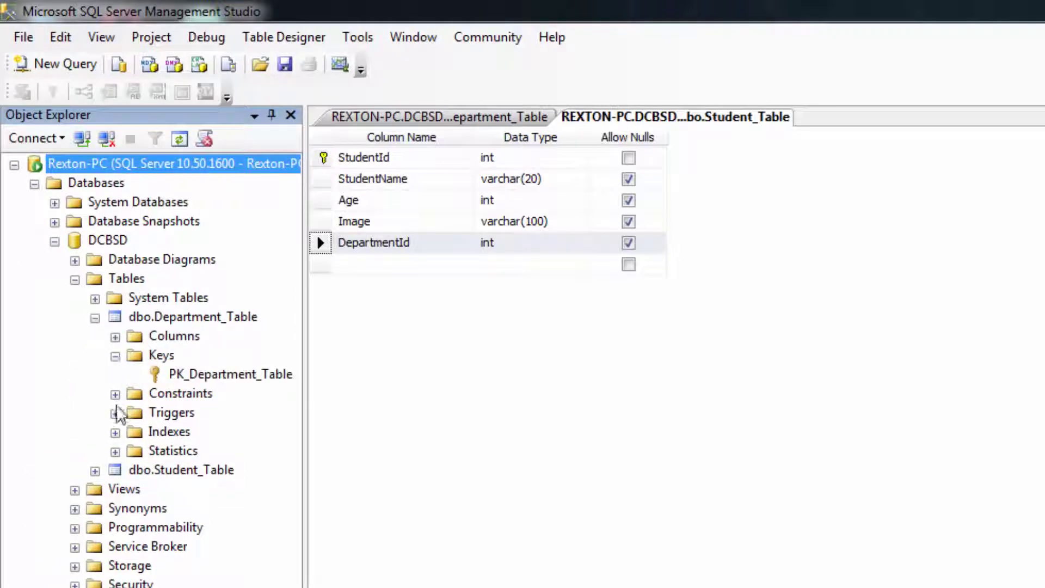
pyautogui.click(95, 469)
pyautogui.click(115, 508)
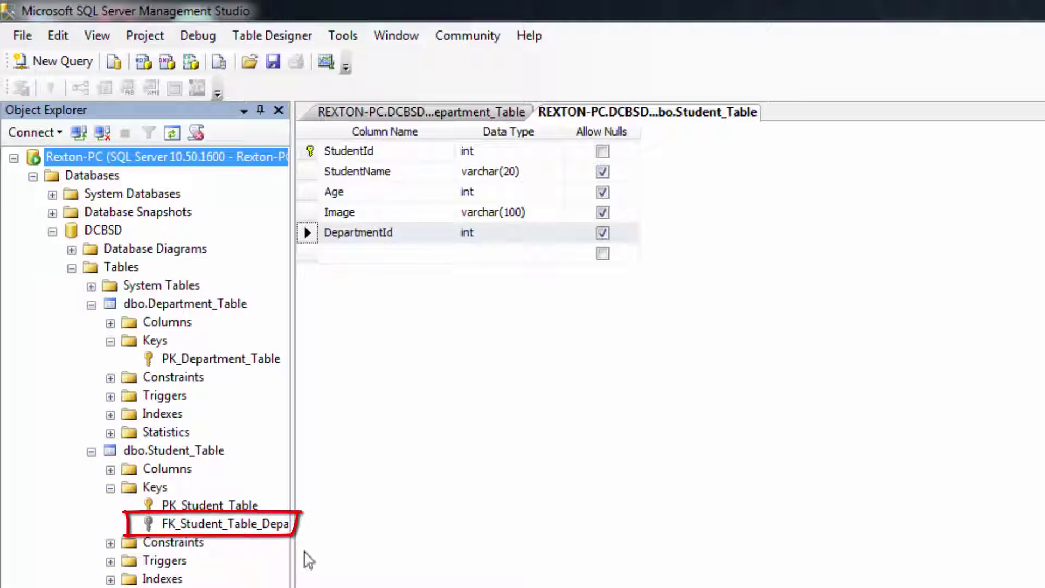
pyautogui.click(867, 376)
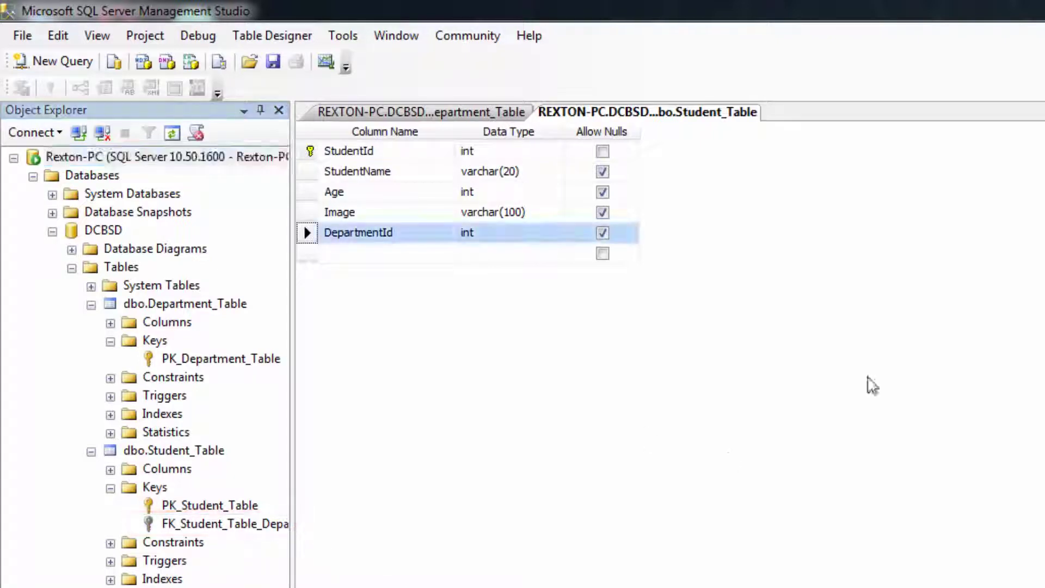
# Step: Edit the rows of Department_Table and enter departments 1 CS, 2 SE and 3 IT
pyautogui.rightClick(158, 302)
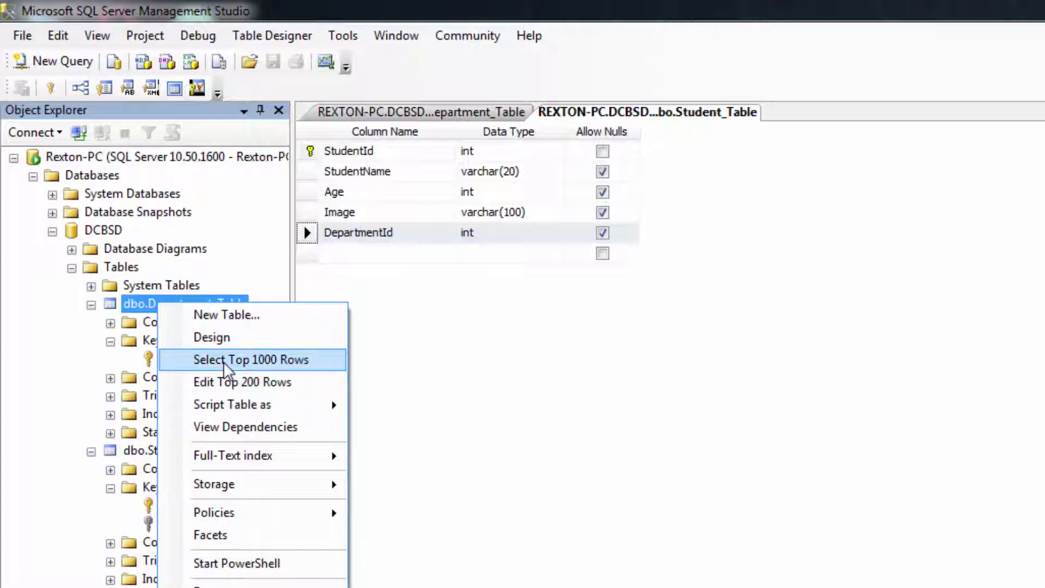
pyautogui.click(228, 382)
pyautogui.click(366, 157)
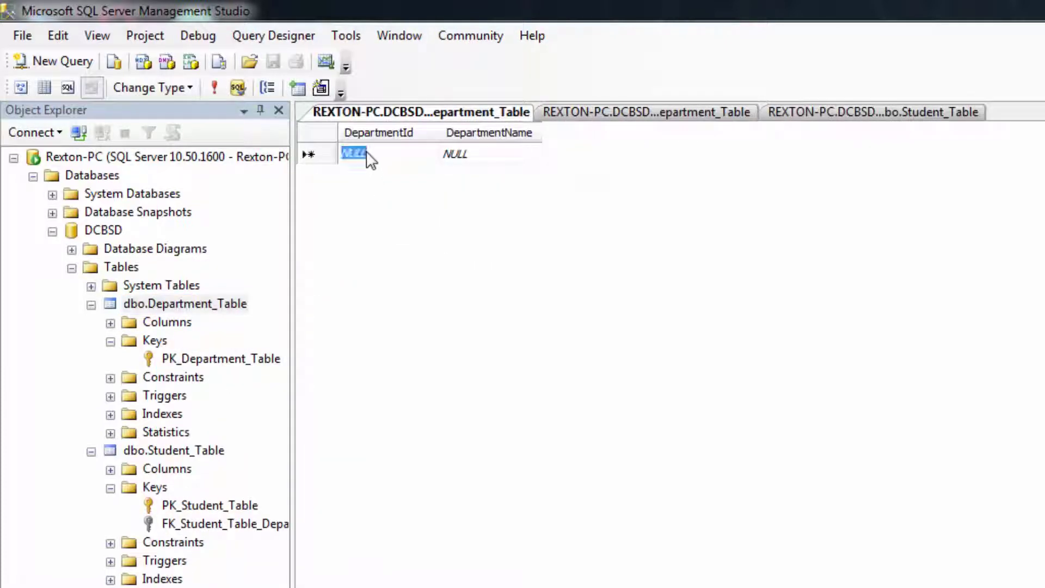
pyautogui.write('1')
pyautogui.click(471, 158)
pyautogui.write('CS')
pyautogui.click(359, 178)
pyautogui.write('2')
pyautogui.click(473, 179)
pyautogui.write('SEIT')
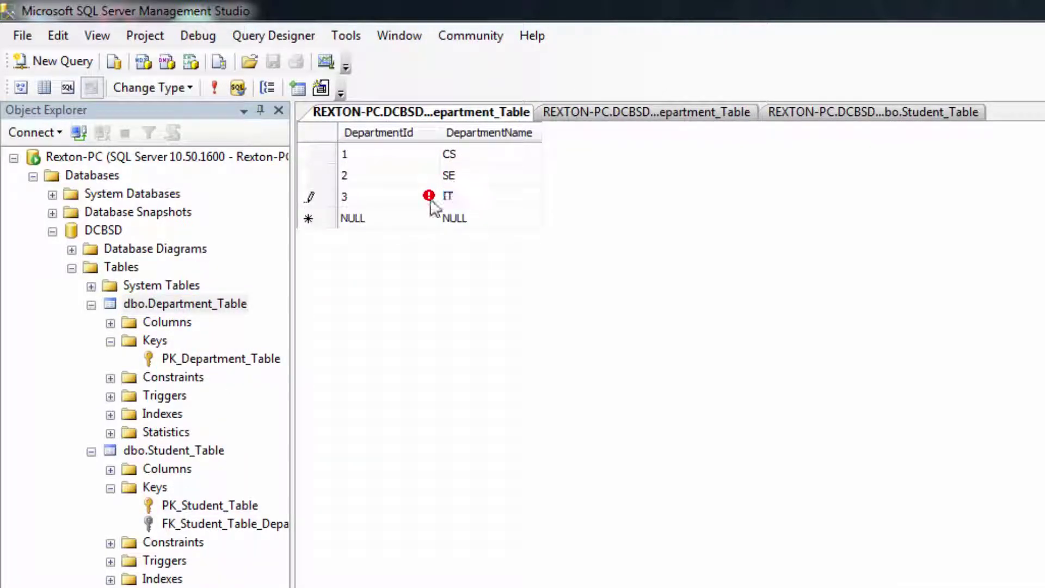
pyautogui.press('Tab')
# Step: Edit the rows of Student_Table and add a record with StudentId 1, the student's name, Age 23 and DepartmentId 1
pyautogui.rightClick(159, 450)
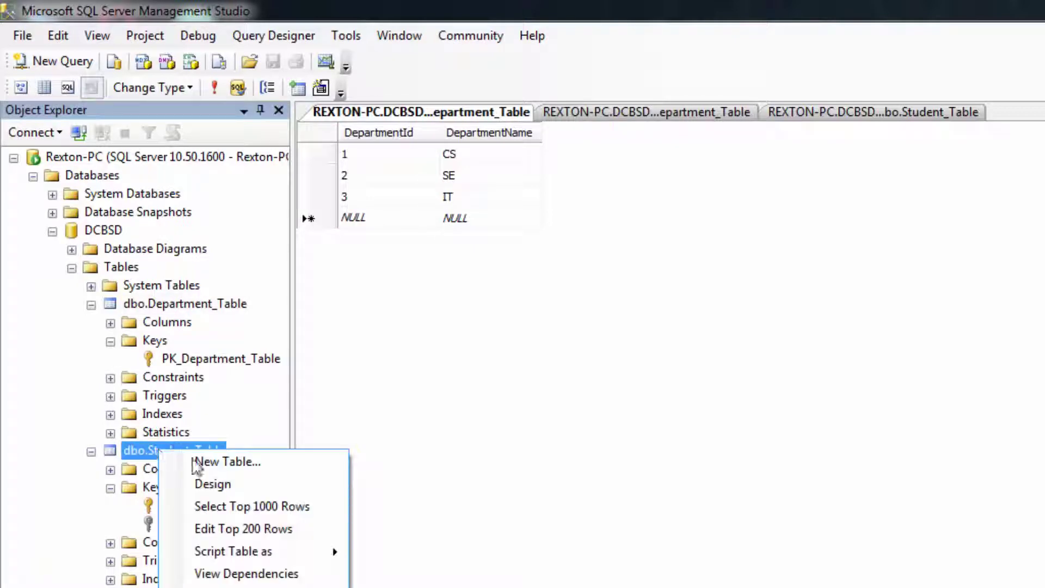
pyautogui.click(234, 528)
pyautogui.write('1')
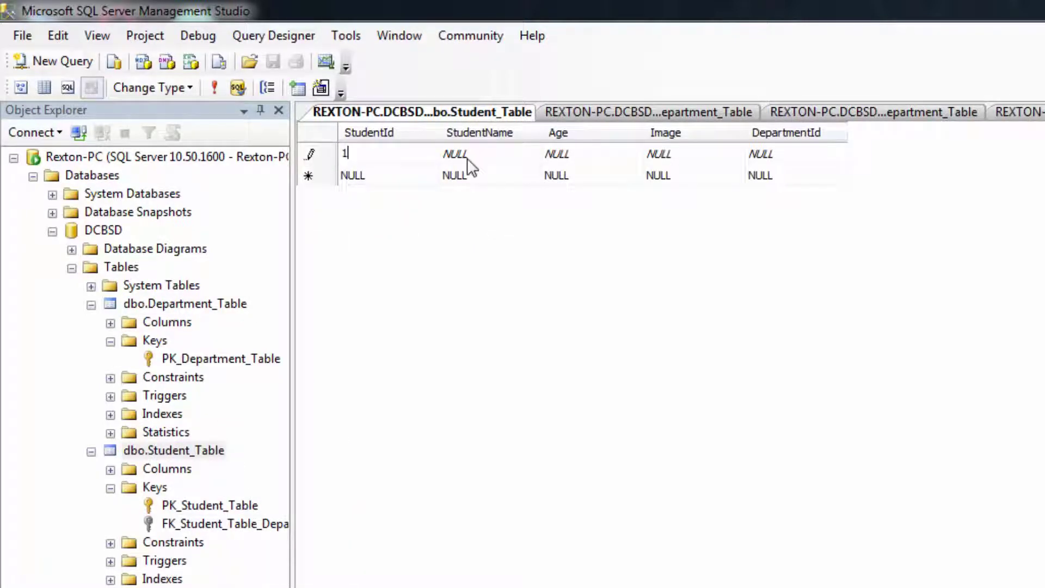
pyautogui.click(473, 163)
pyautogui.press('capslock')
pyautogui.write('Rexton')
pyautogui.click(560, 154)
pyautogui.write('23')
pyautogui.click(762, 154)
pyautogui.write('1')
pyautogui.click(360, 176)
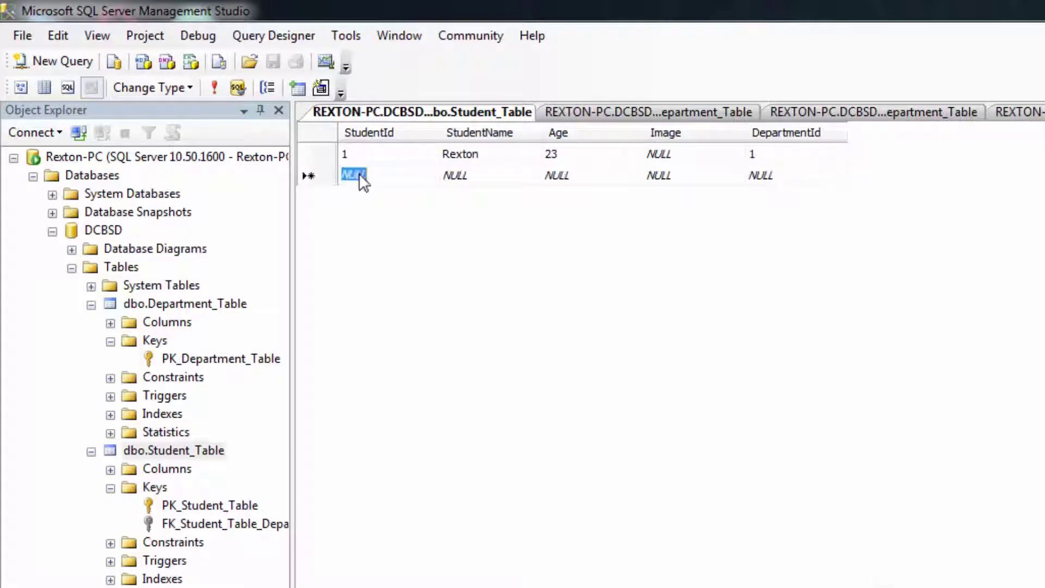
# Step: Add a second student record with StudentId 2, the student's name, Age 22 and DepartmentId 2
pyautogui.write('2')
pyautogui.click(462, 173)
pyautogui.write('mE')
pyautogui.press('BackSpace')
pyautogui.press('BackSpace')
pyautogui.write('Mega')
pyautogui.click(565, 174)
pyautogui.write('22')
pyautogui.click(763, 170)
pyautogui.write('2')
# Step: Add a third student record with StudentId 3, the student's name, Age 21 and DepartmentId 3
pyautogui.click(382, 202)
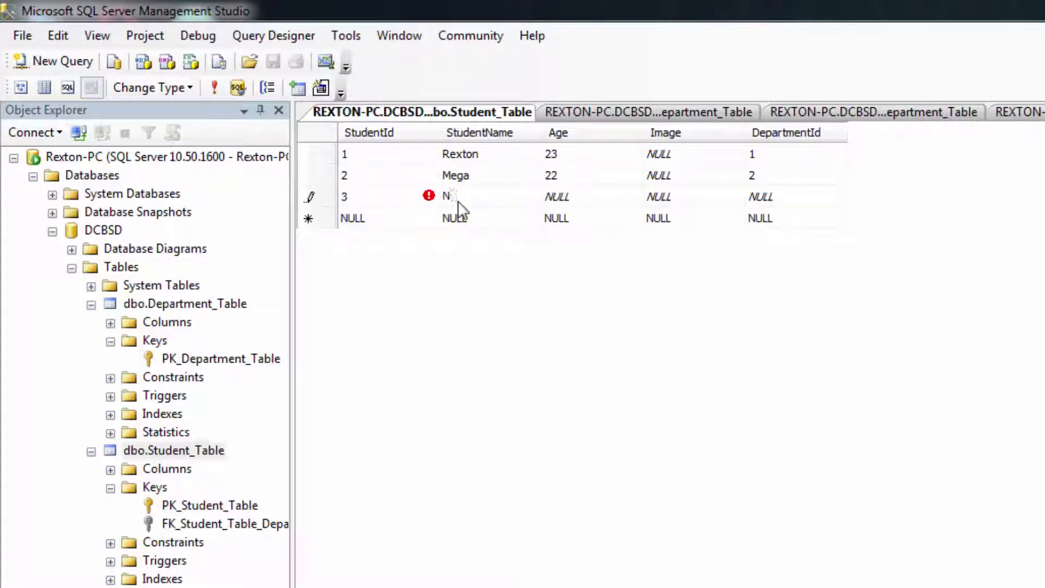
pyautogui.click(763, 197)
pyautogui.write('3')
# Step: Add a fourth student record with StudentId 4, the student's name, Age 22 and DepartmentId 1
pyautogui.click(384, 218)
pyautogui.write('4')
pyautogui.click(468, 219)
pyautogui.press('capslock')
pyautogui.write('Cyber')
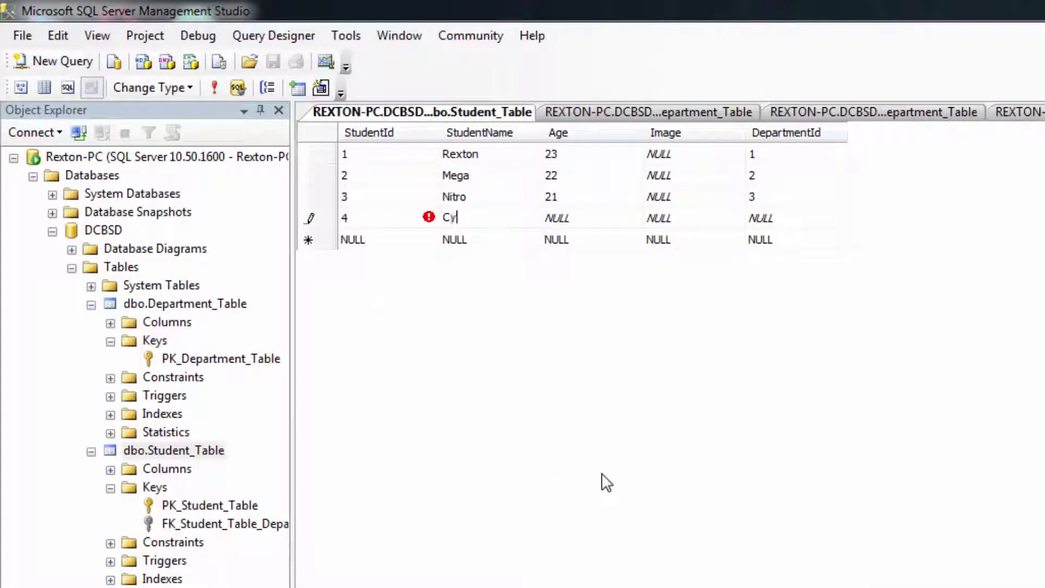
pyautogui.click(551, 217)
pyautogui.write('22')
pyautogui.click(760, 217)
pyautogui.write('1')
pyautogui.click(352, 240)
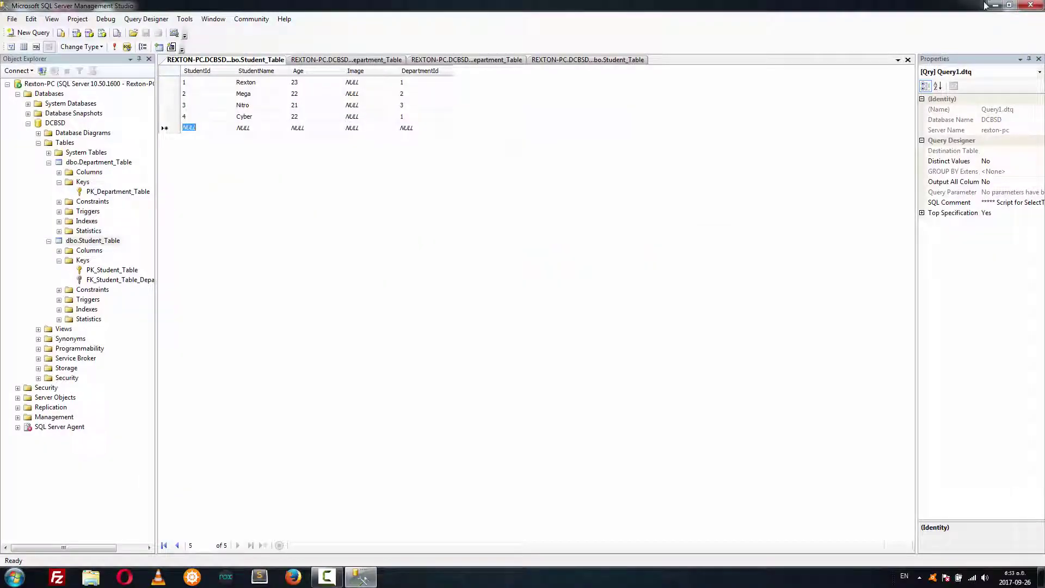
# Step: Switch to Windows Explorer, open New folder on the desktop and copy its full path
pyautogui.click(991, 5)
pyautogui.doubleClick(1008, 19)
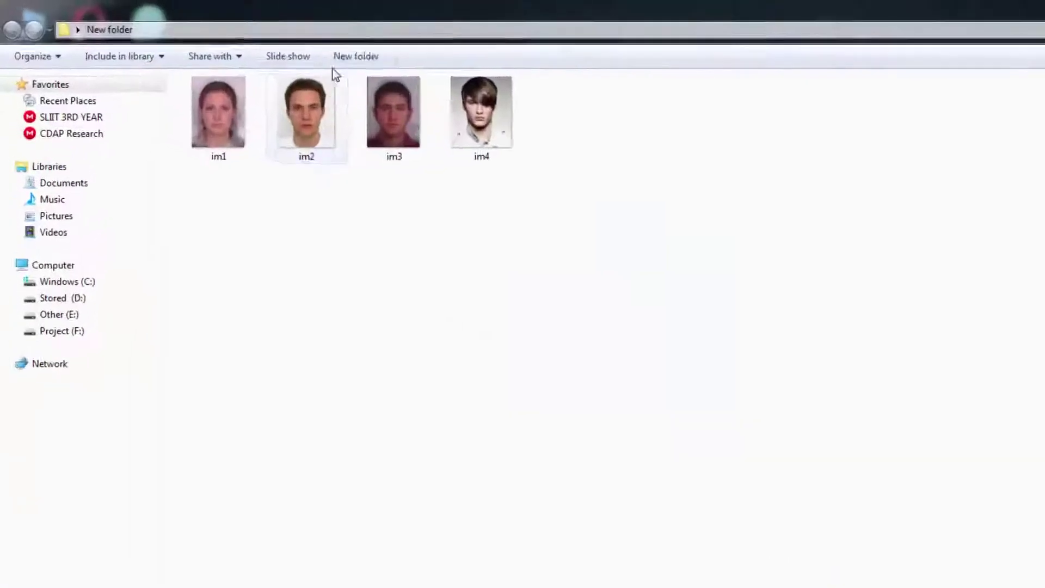
pyautogui.click(305, 32)
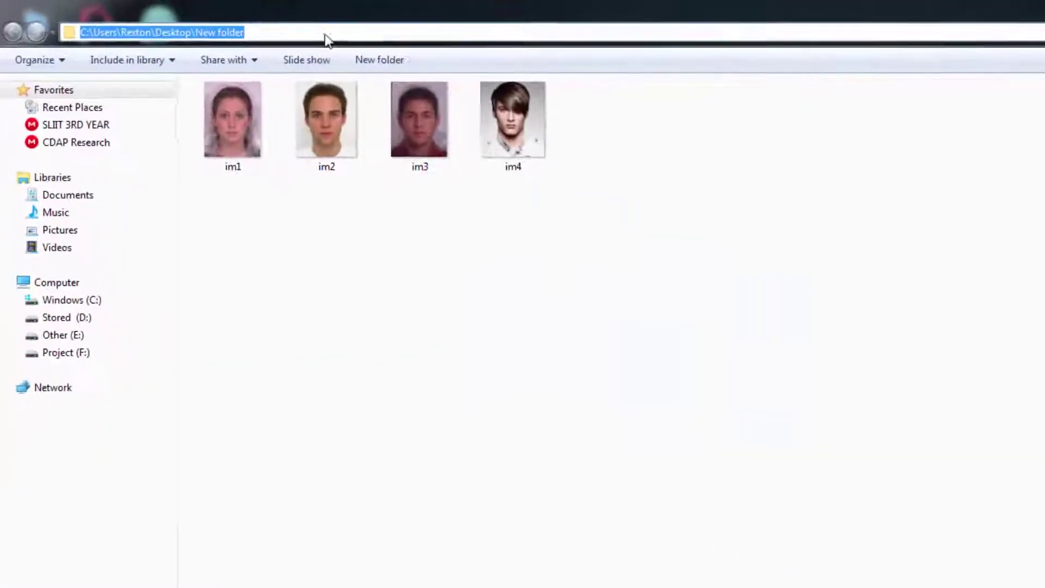
# Step: Switch back to SQL Server Management Studio and set student 1's Image to the full path of im2.jpg in the desktop's New folder
pyautogui.click(359, 576)
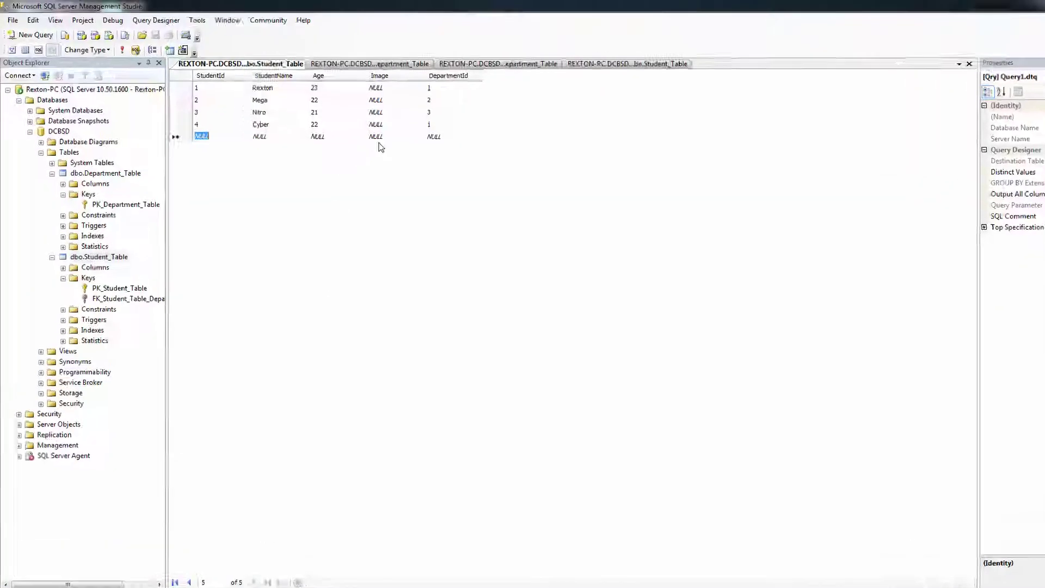
pyautogui.click(378, 88)
pyautogui.write('Desktop\\New folder')
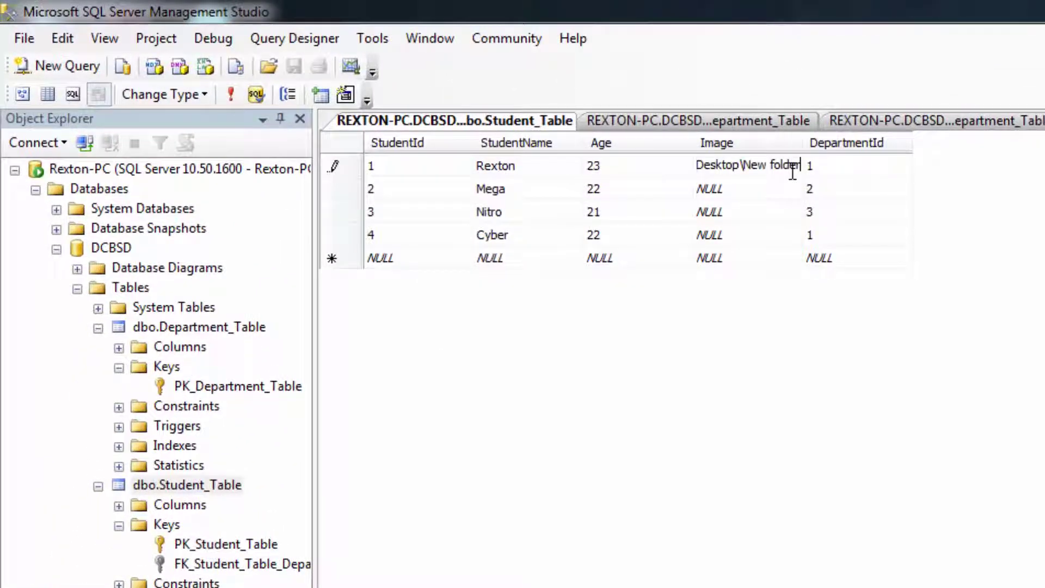
pyautogui.write('\\')
pyautogui.write('img.j')
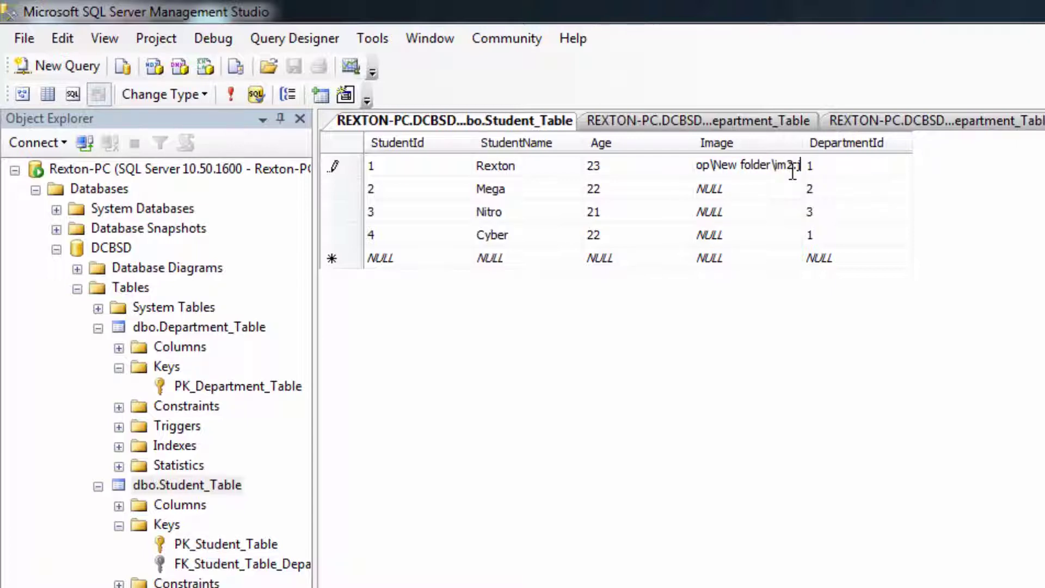
pyautogui.write('p')
pyautogui.write('g')
# Step: Reuse the image path for students 2, 3 and 4, with the file names im1.jpg, im3.jpg and im4.jpg
pyautogui.moveTo(698, 165); pyautogui.dragTo(870, 157)
pyautogui.click(762, 190)
pyautogui.write('C:\\Users\\Rexton\\Desktop\\New folder\\im2.jpg')
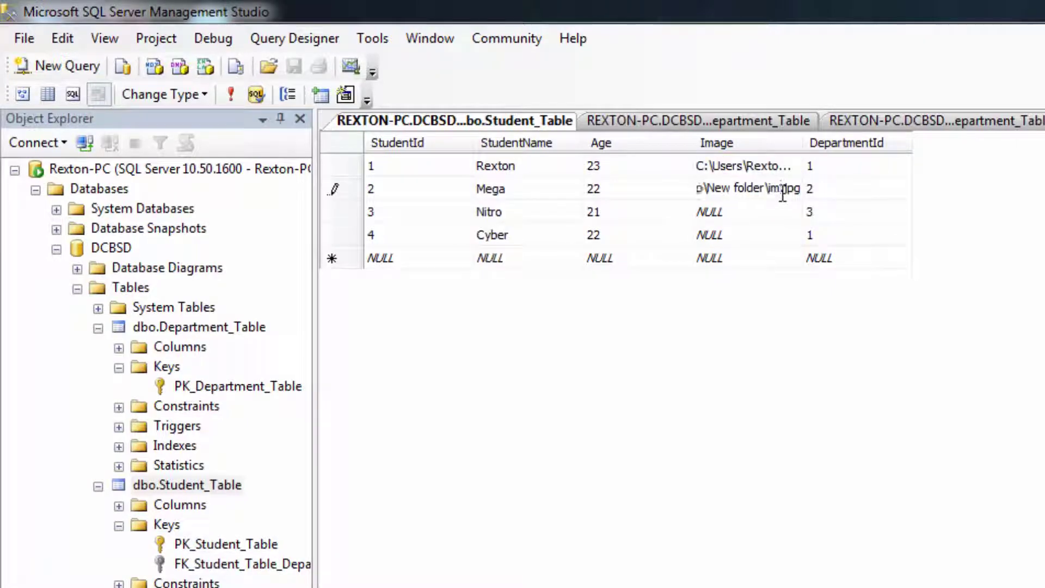
pyautogui.click(762, 212)
pyautogui.write('C:\\Users\\Rexton\\Desktop\\New folder\\im2.jpg')
pyautogui.click(761, 235)
pyautogui.write('C:\\Users\\Rexton\\Desktop\\New folder\\im2.jpg')
pyautogui.press('Return')
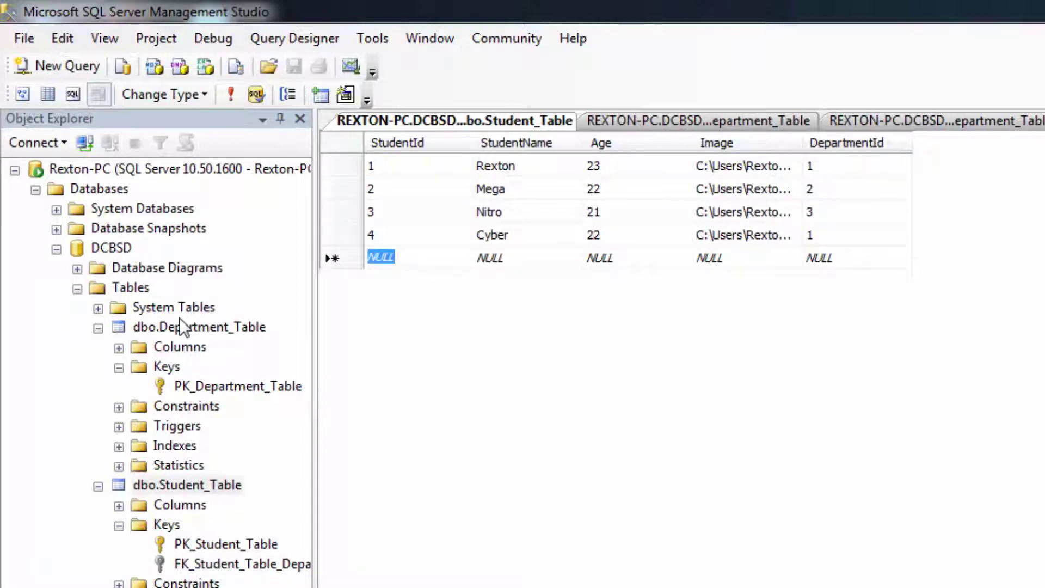
# Step: Query the top 1000 rows of Department_Table and of Student_Table to check the entered records
pyautogui.rightClick(180, 318)
pyautogui.rightClick(173, 328)
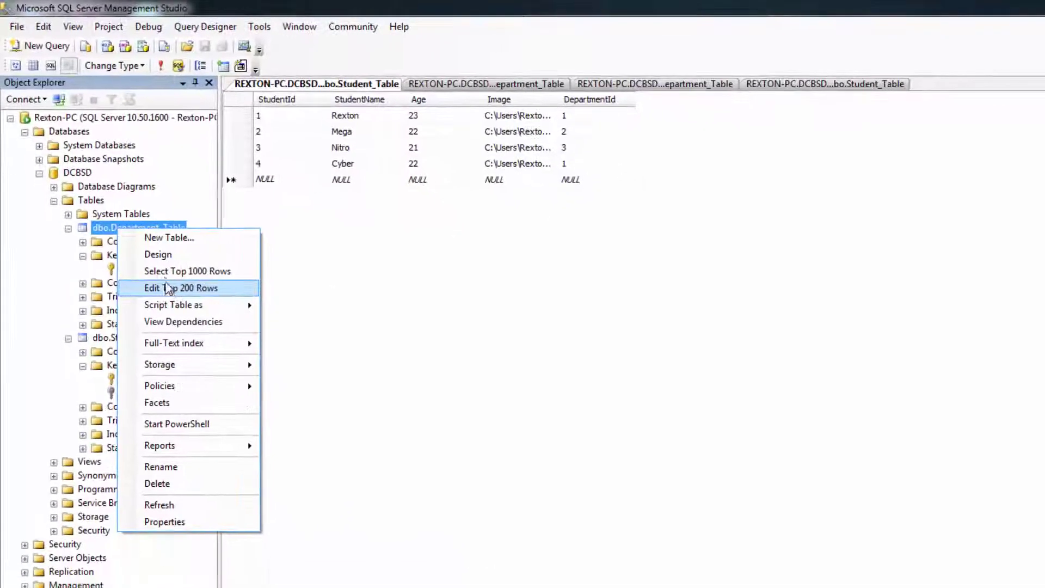
pyautogui.click(200, 317)
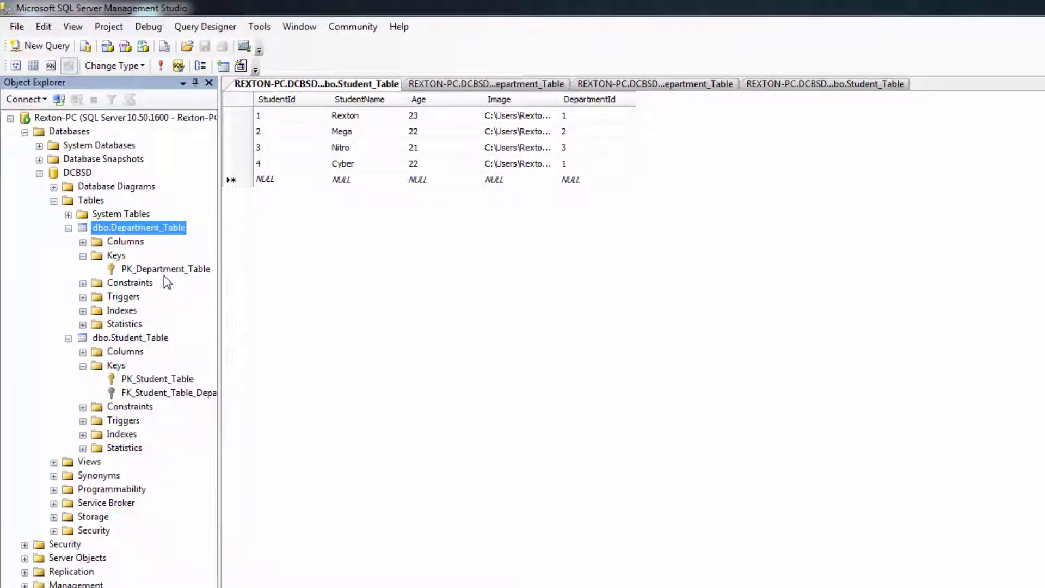
pyautogui.rightClick(118, 338)
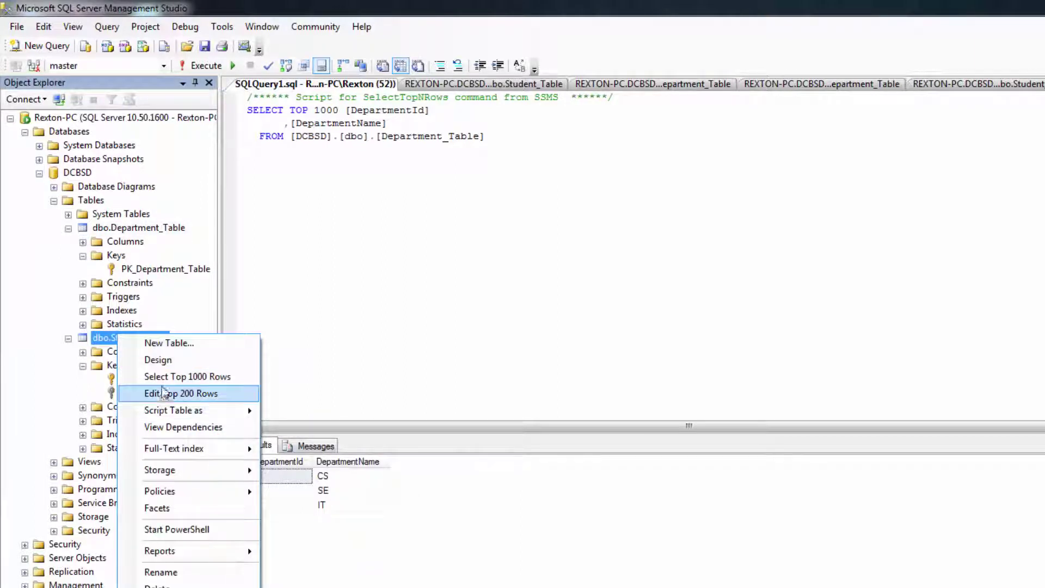
pyautogui.click(205, 374)
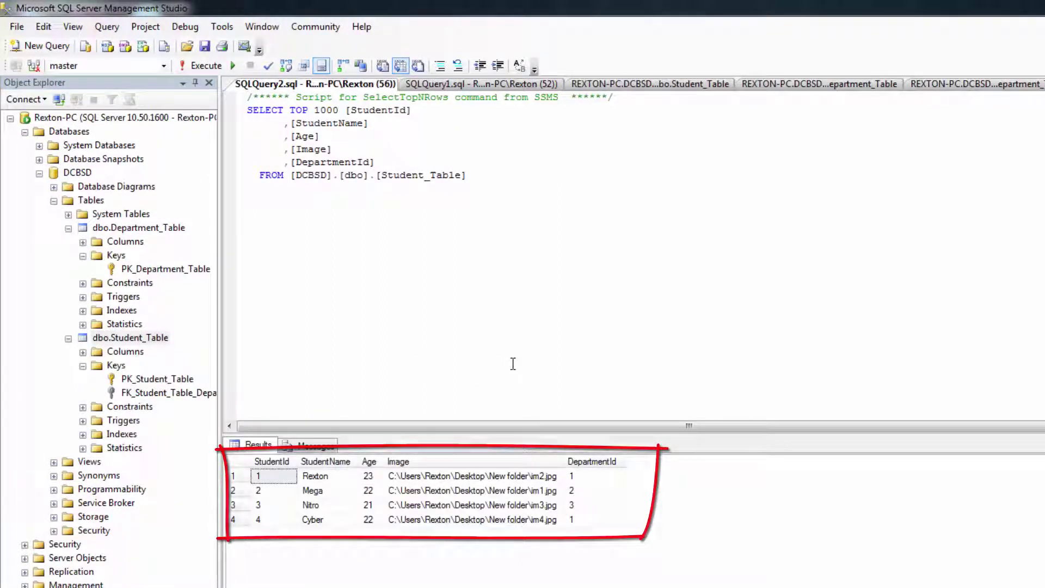